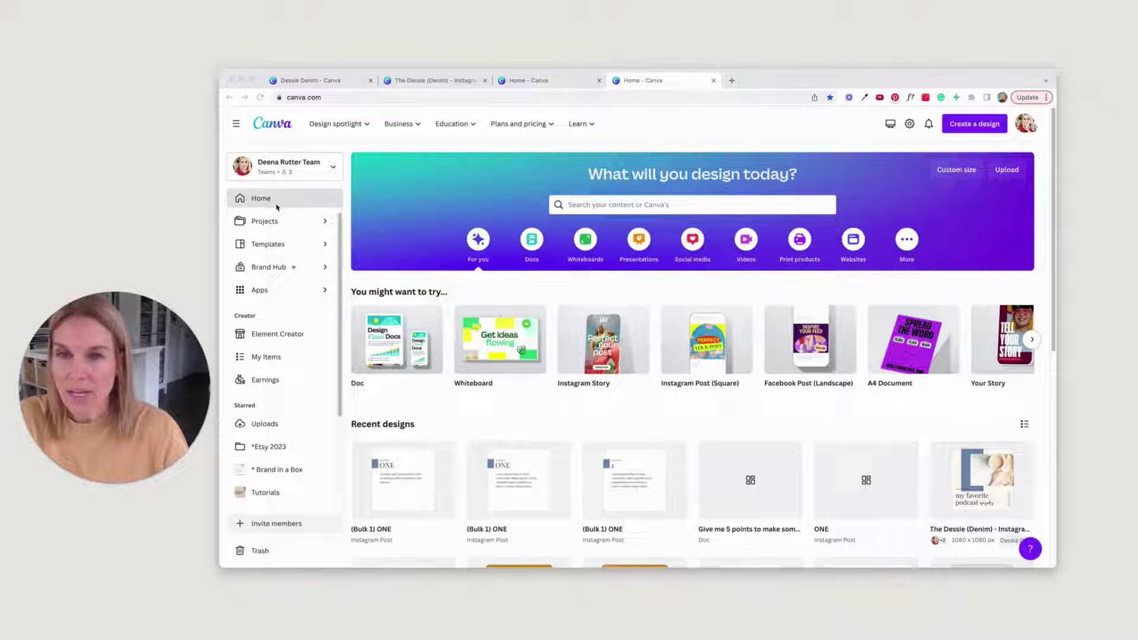
Step: Start a new Doc and have Magic Write generate five numbered tips for being more productive today
click(531, 240)
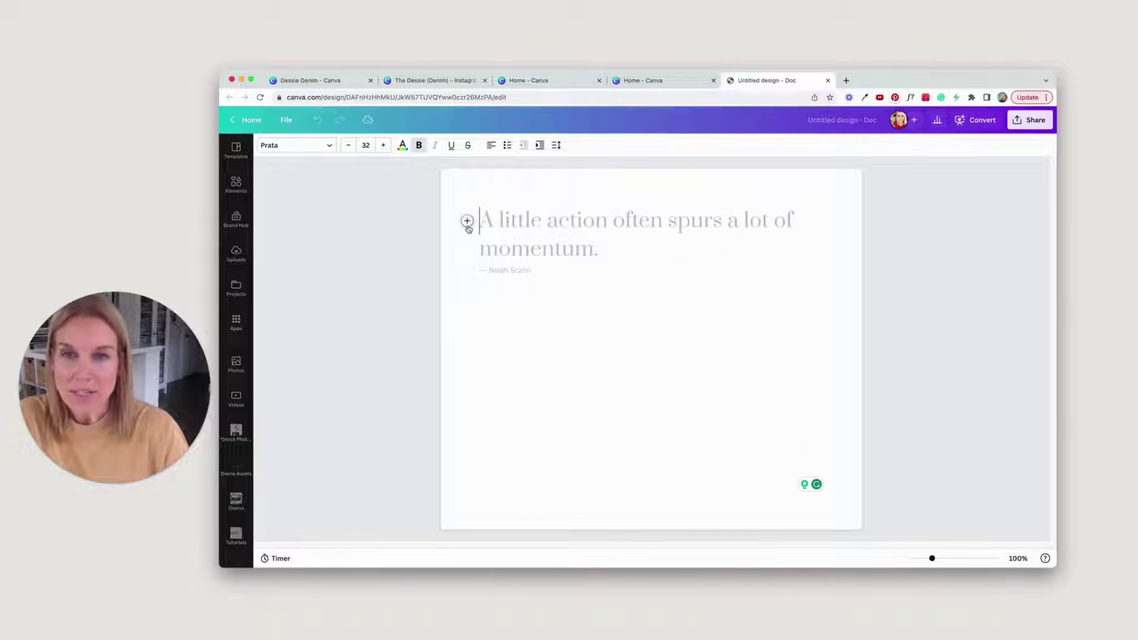
click(467, 222)
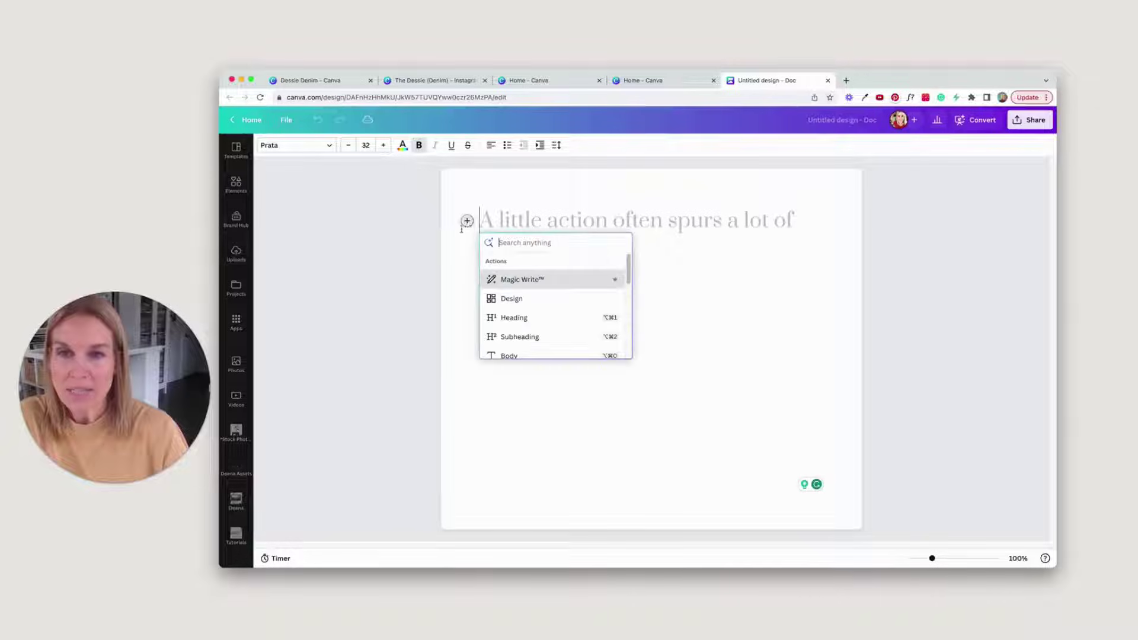
click(506, 277)
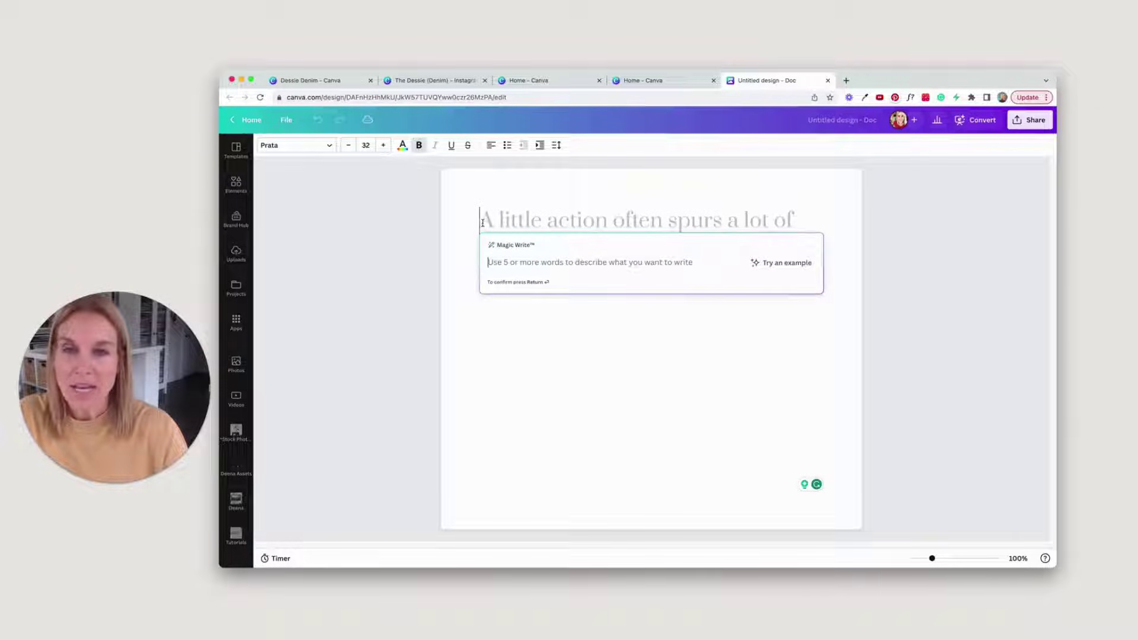
text(Give me 5 points to make you more productive today)
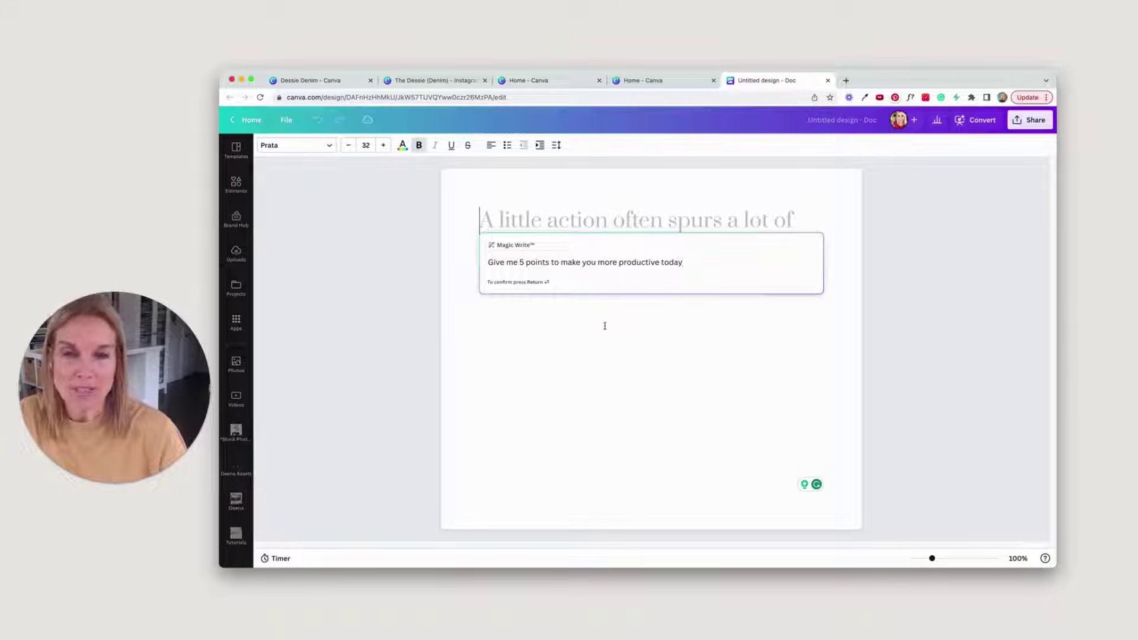
key(Return)
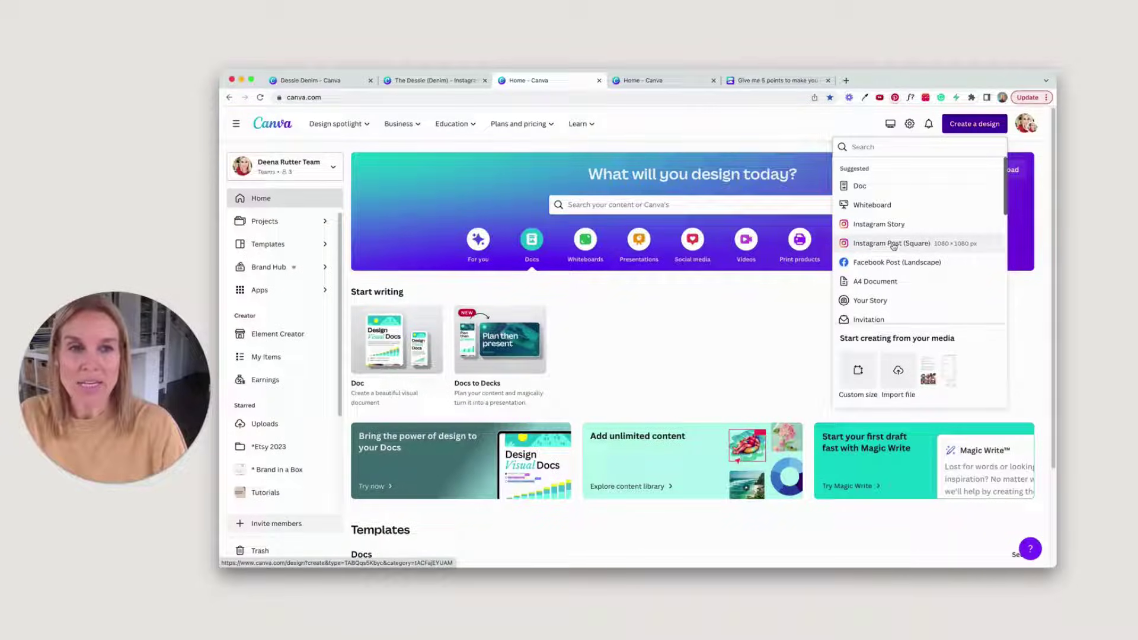
Step: Create a square Instagram post and paste in the NUMBER ONE layout from Dessie (Denim) page 31
click(892, 245)
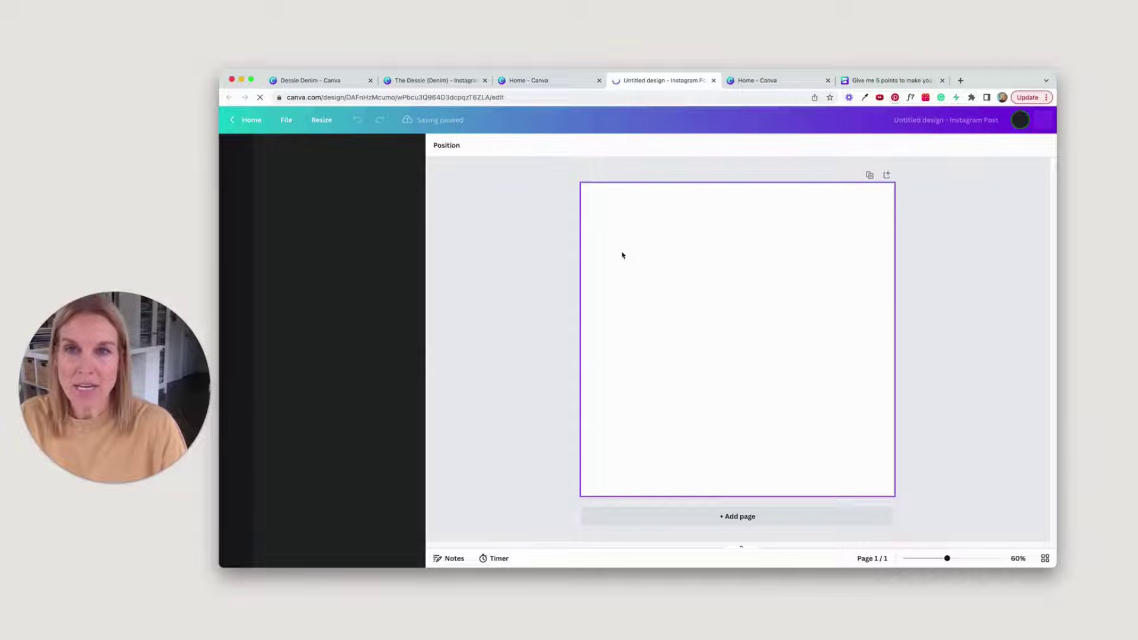
click(434, 83)
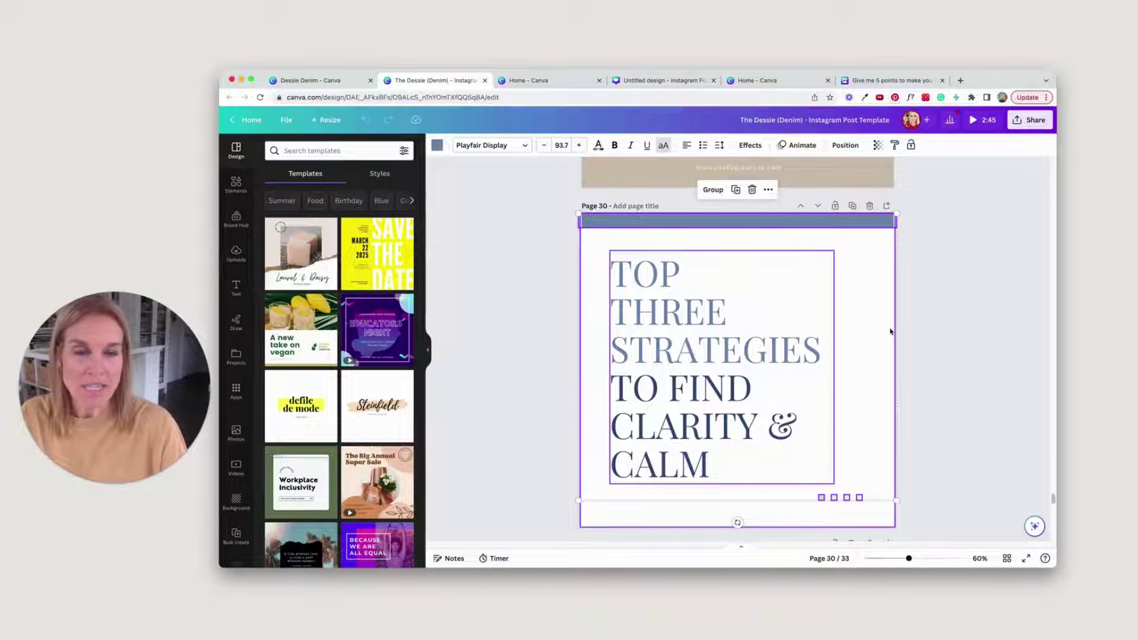
drag(1054, 499, 1053, 510)
drag(553, 253, 891, 541)
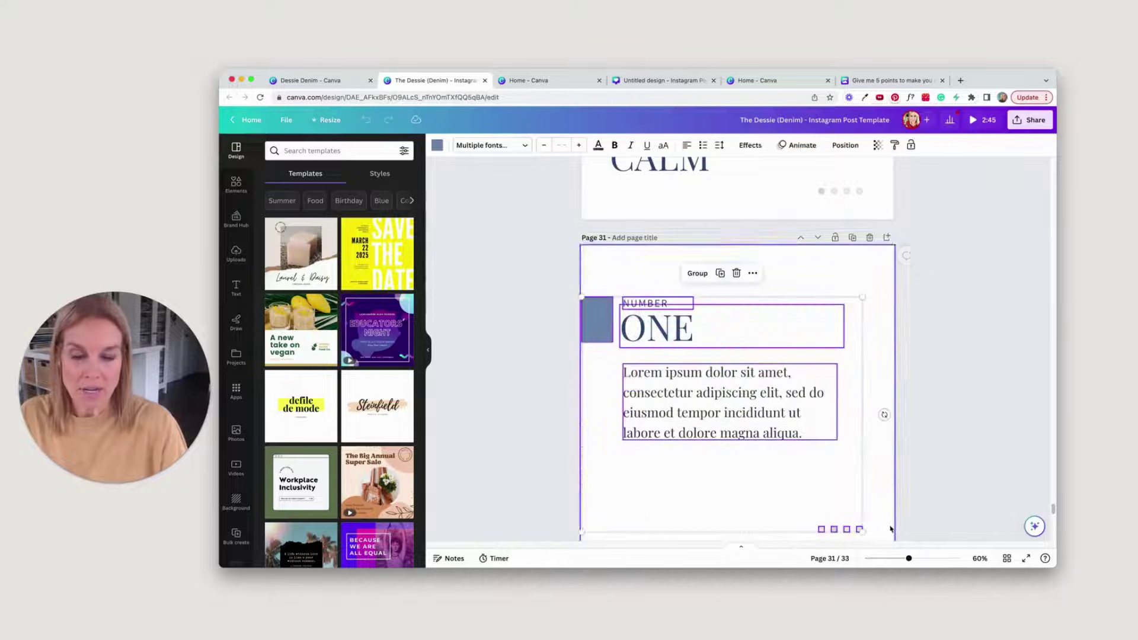
click(768, 82)
click(667, 82)
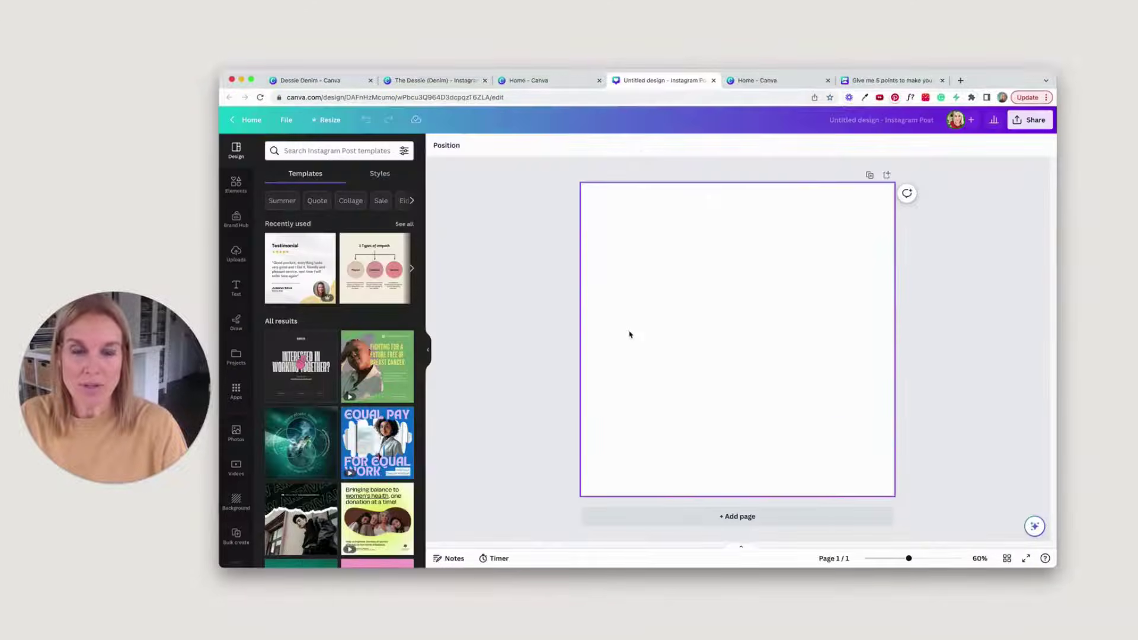
key(cmd+v)
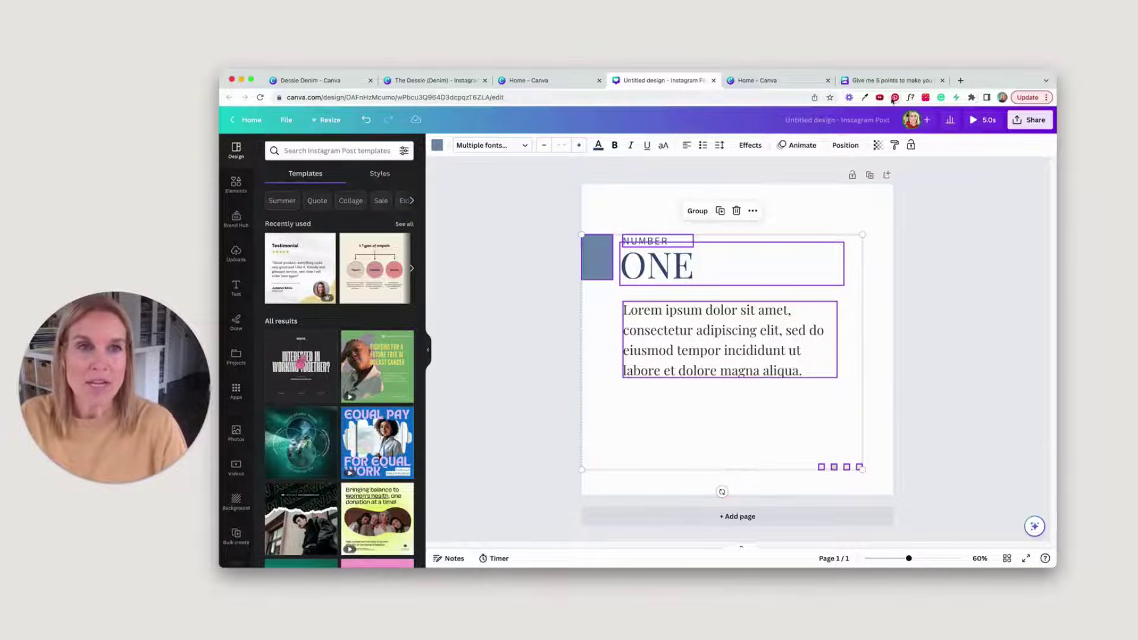
Step: Select and copy the five generated productivity tips in the doc
click(877, 81)
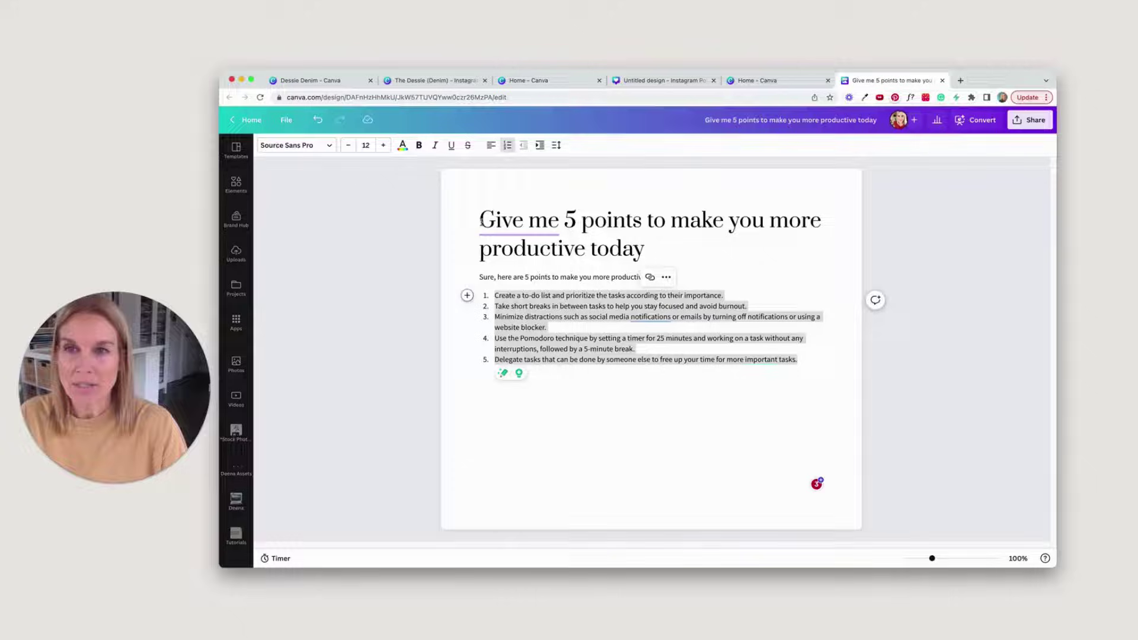
mouse_move(478, 208)
click(515, 458)
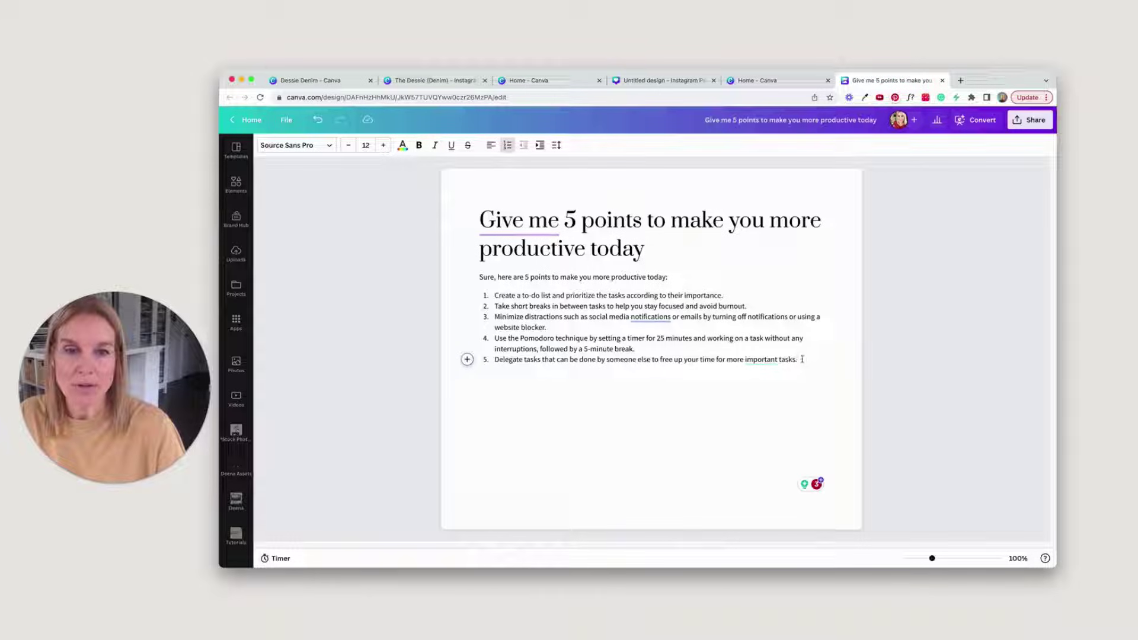
drag(495, 294, 811, 357)
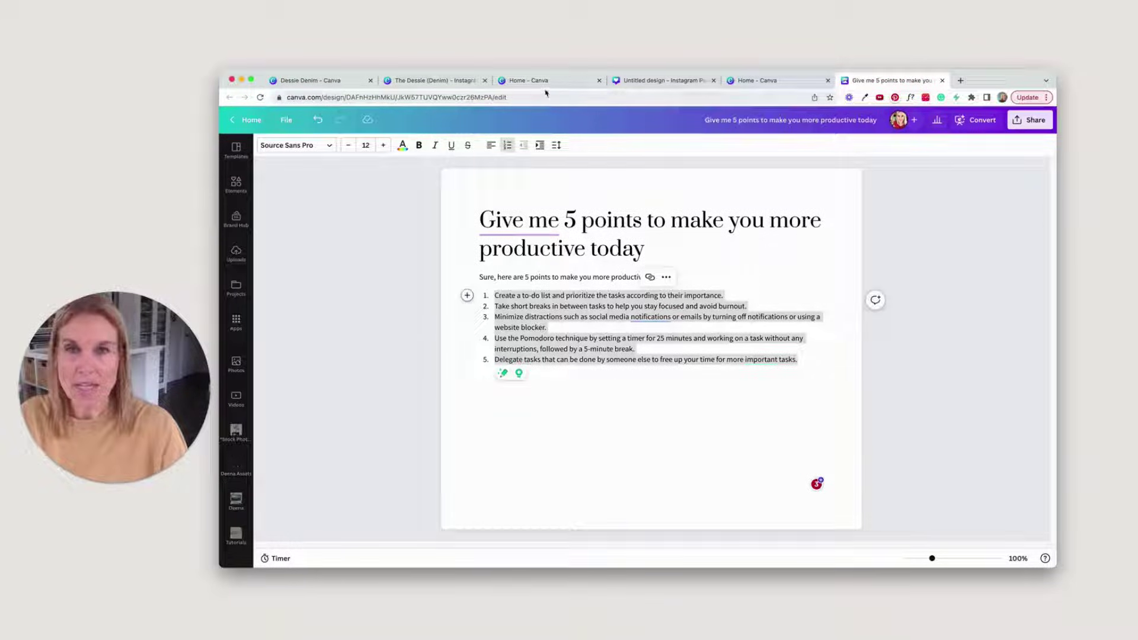
Step: Back in the NUMBER ONE post, search the Apps panel for 'bulk'
click(649, 81)
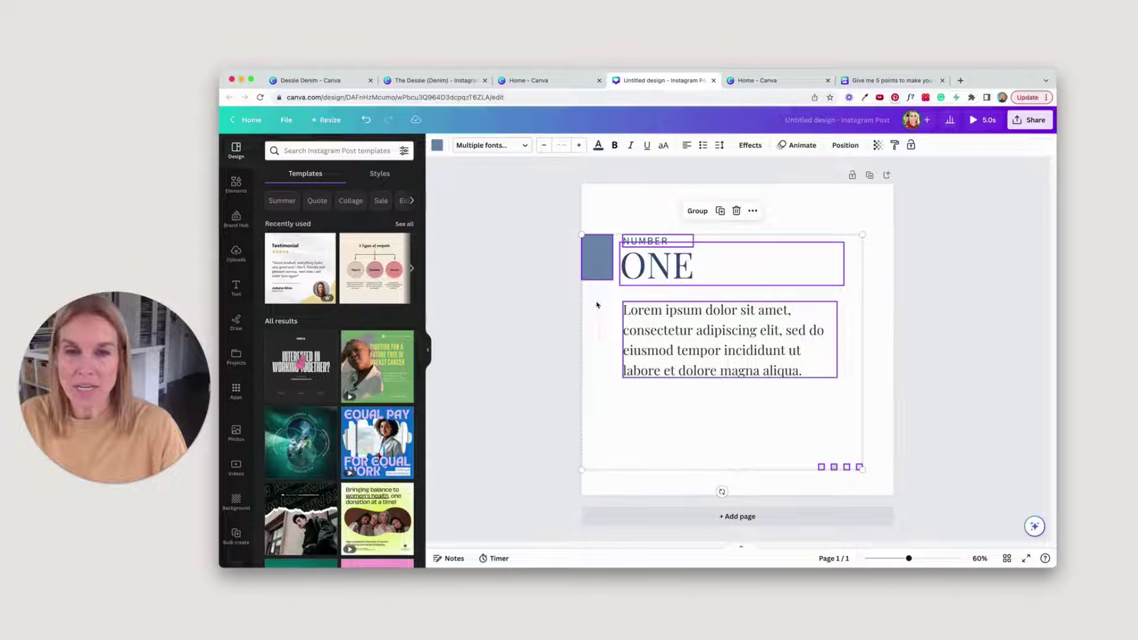
scroll(338, 415, down, 1)
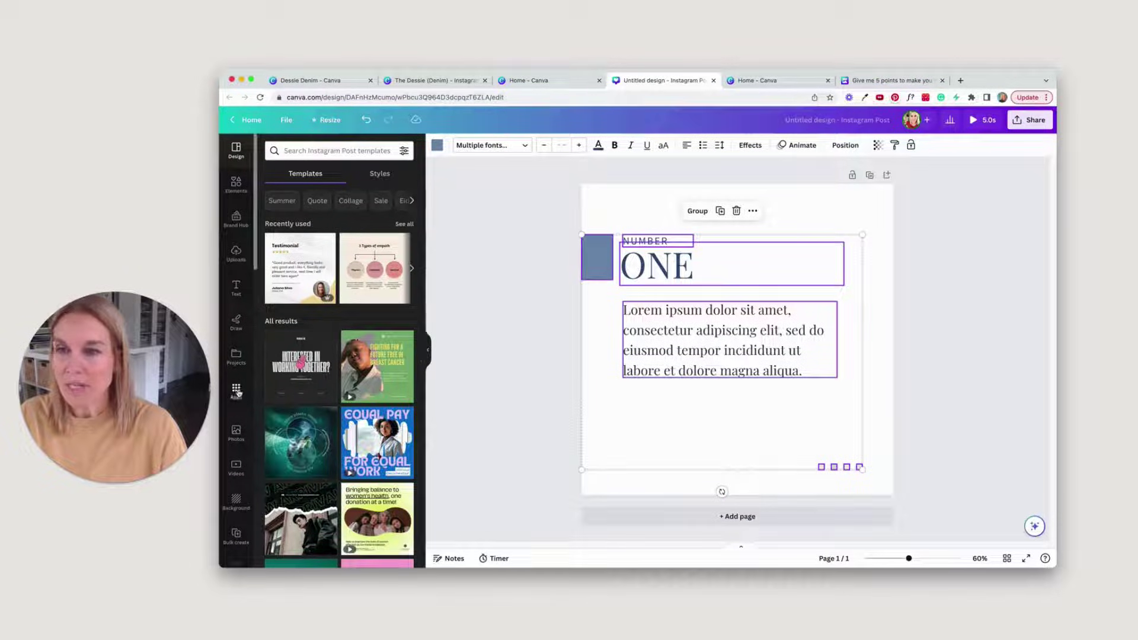
click(236, 390)
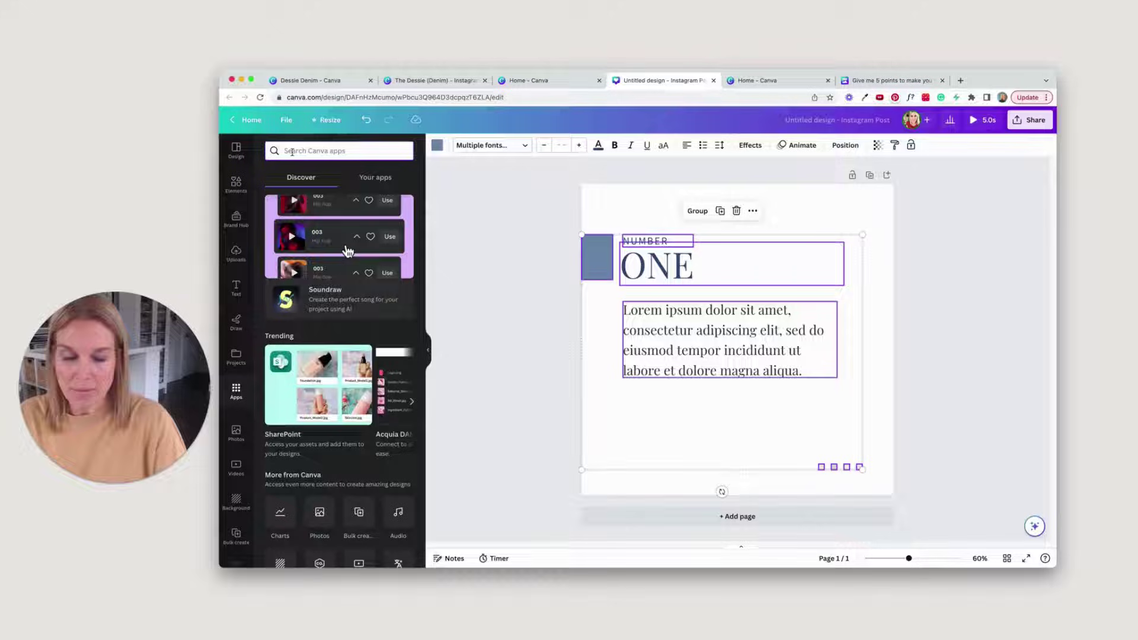
text(b)
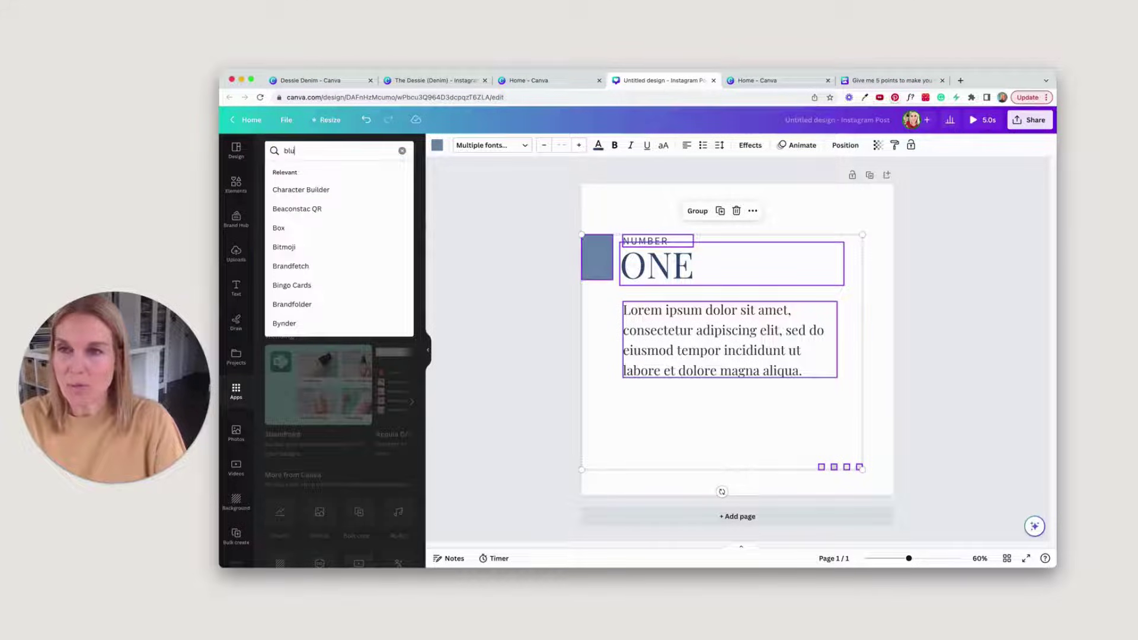
text(lu)
key(BackSpace)
key(BackSpace)
text(uk)
key(BackSpace)
text(lk)
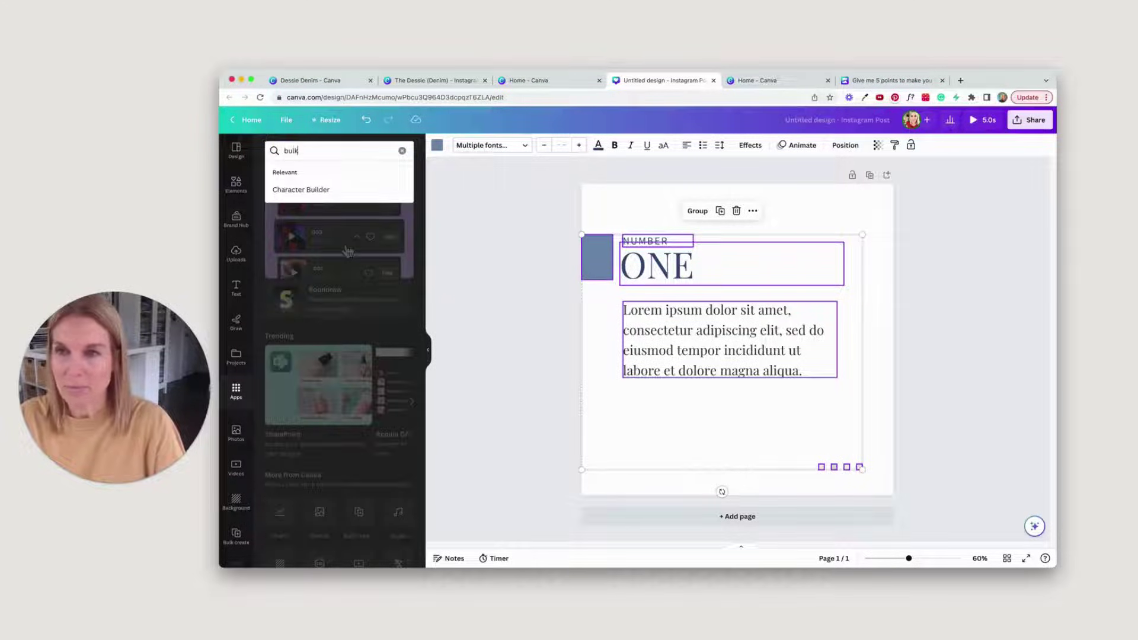
key(Return)
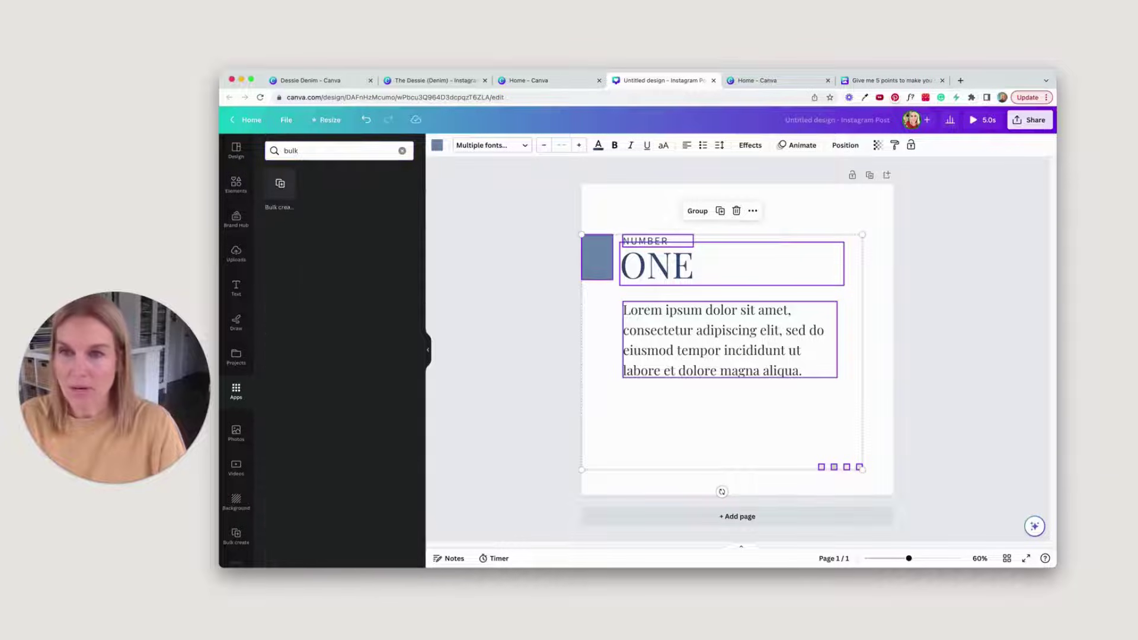
Step: Open Bulk create, enter data manually, clear sample rows, and paste the five tips into a second column
click(280, 193)
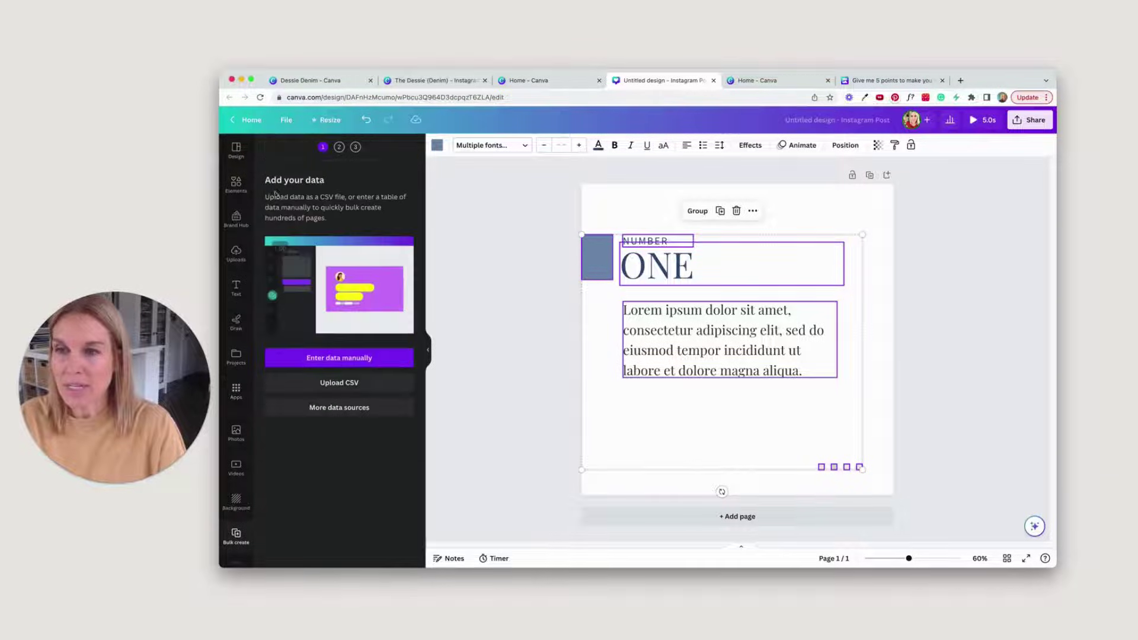
click(344, 359)
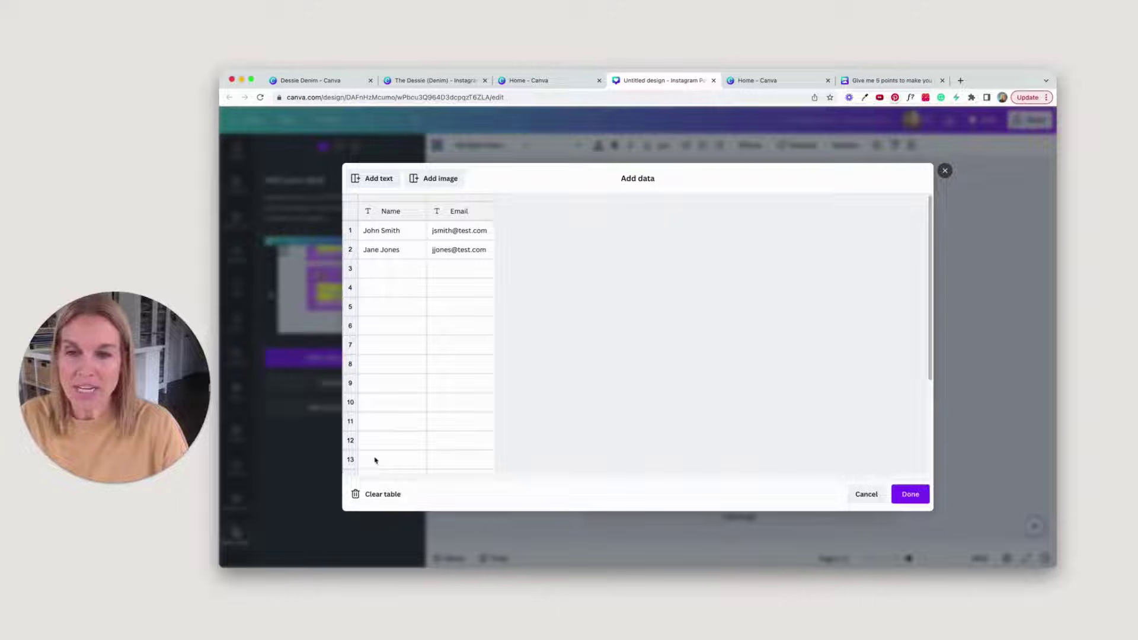
click(380, 495)
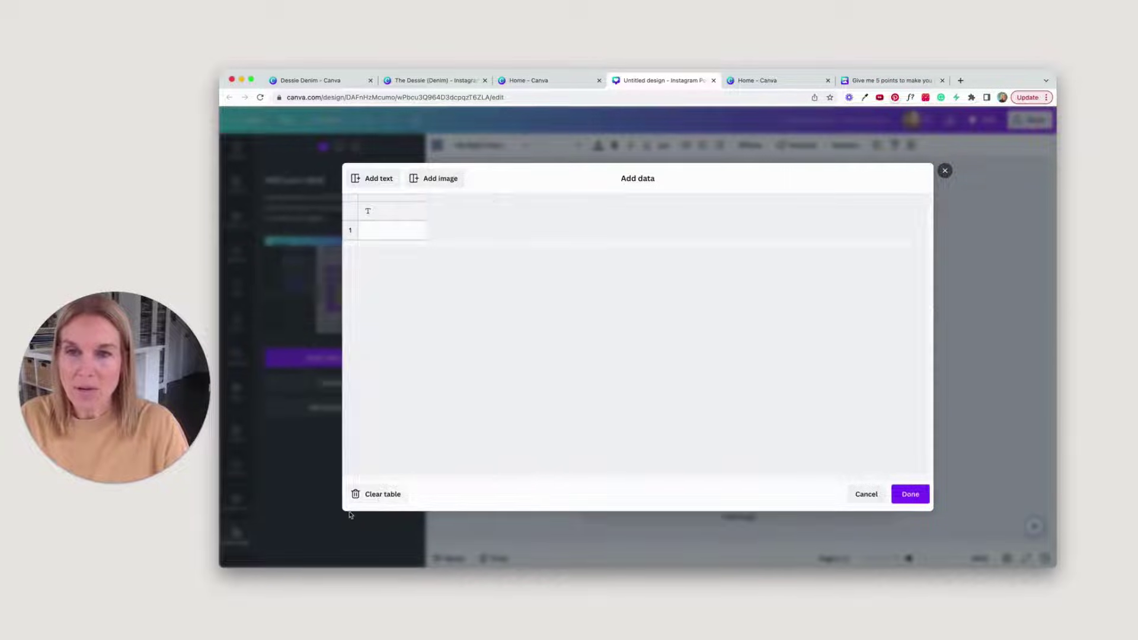
click(378, 214)
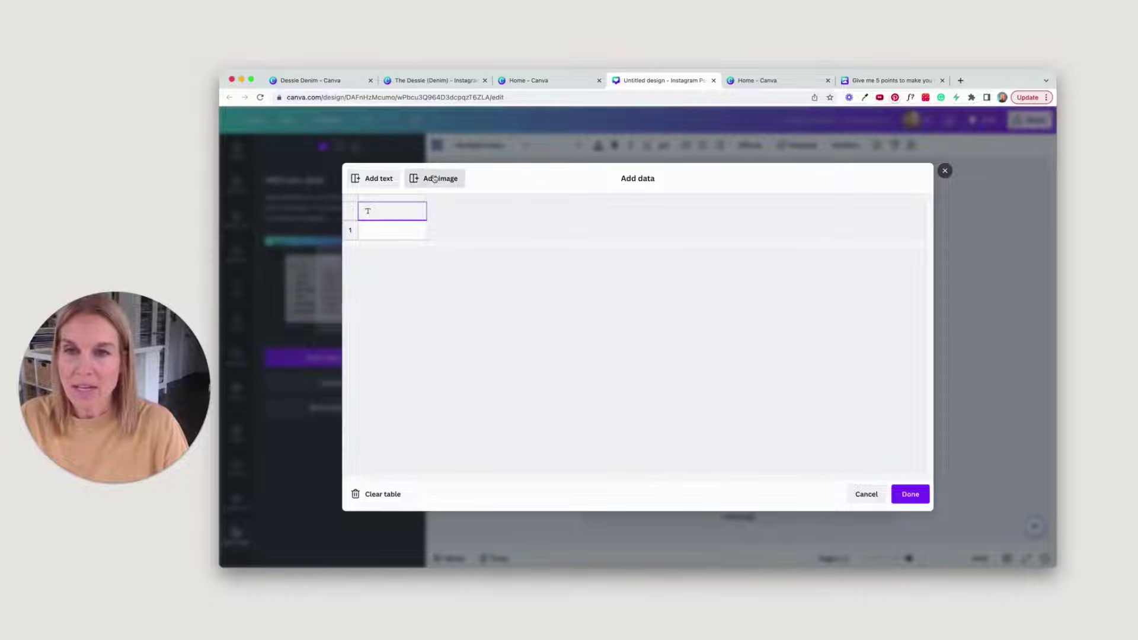
click(379, 179)
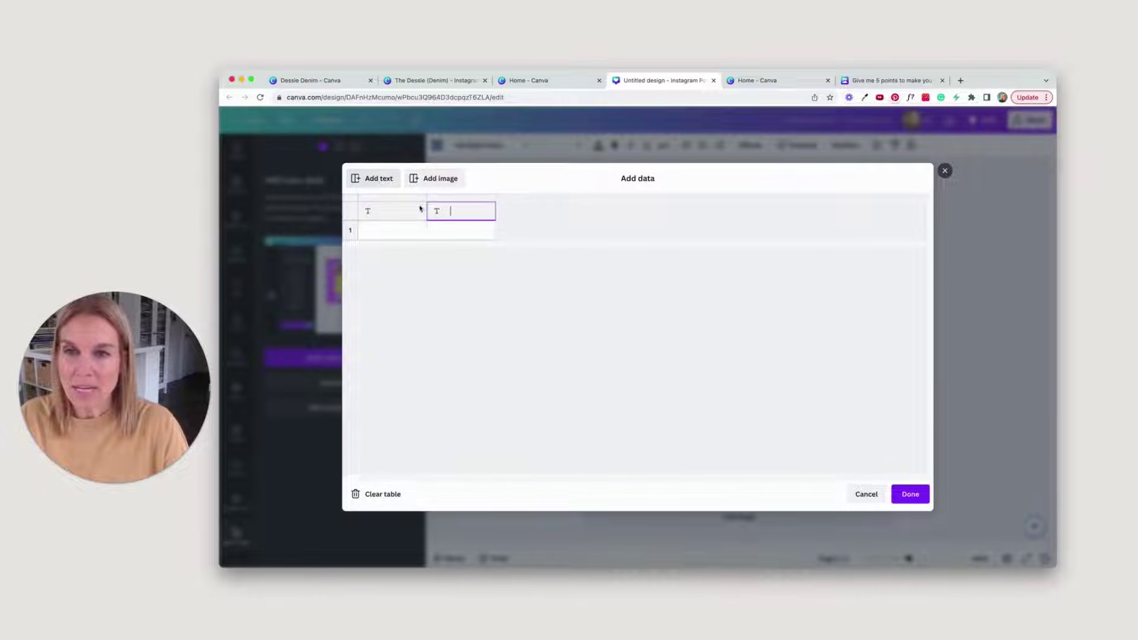
click(450, 230)
key(super+v)
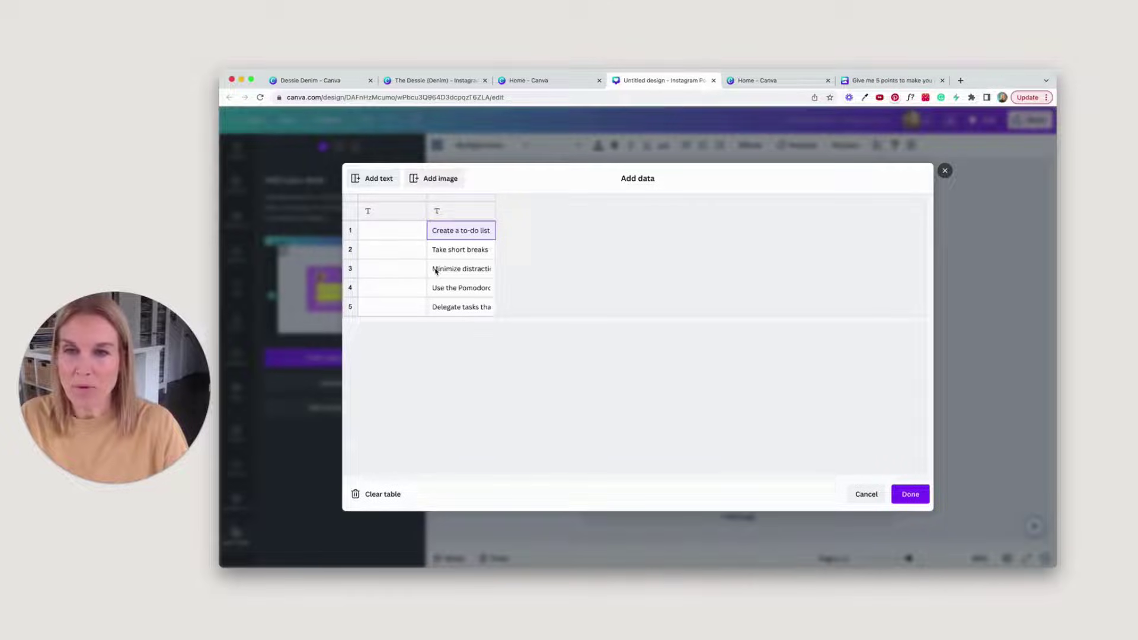
Step: Name the columns 'Numbers' and 'Text', and enter ONE and TWO in the first rows
click(381, 212)
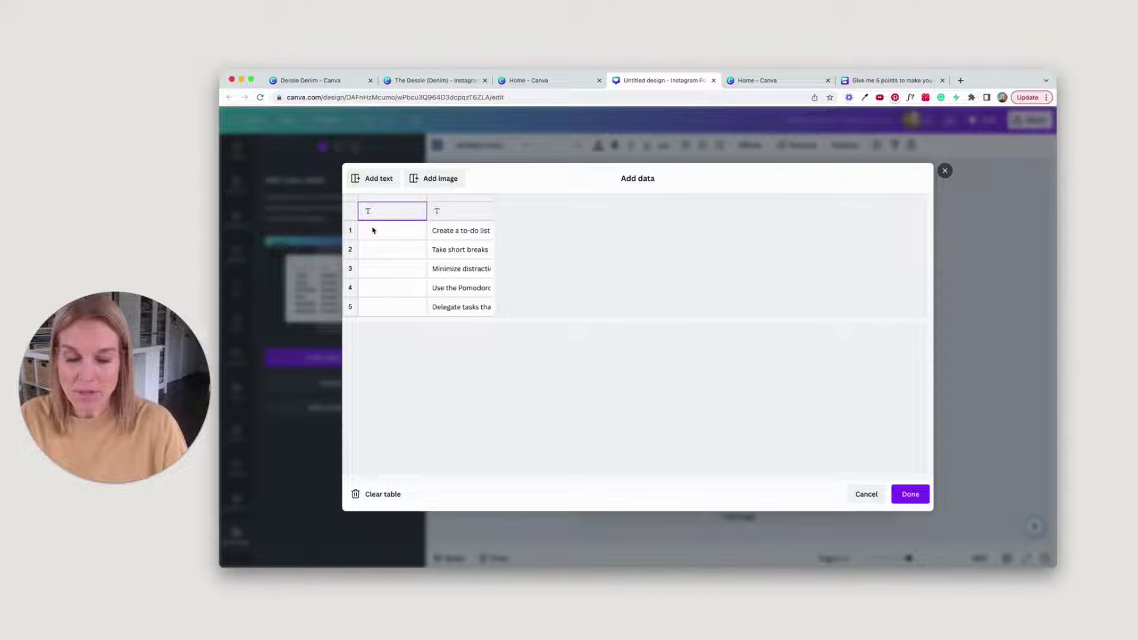
text(Numbers)
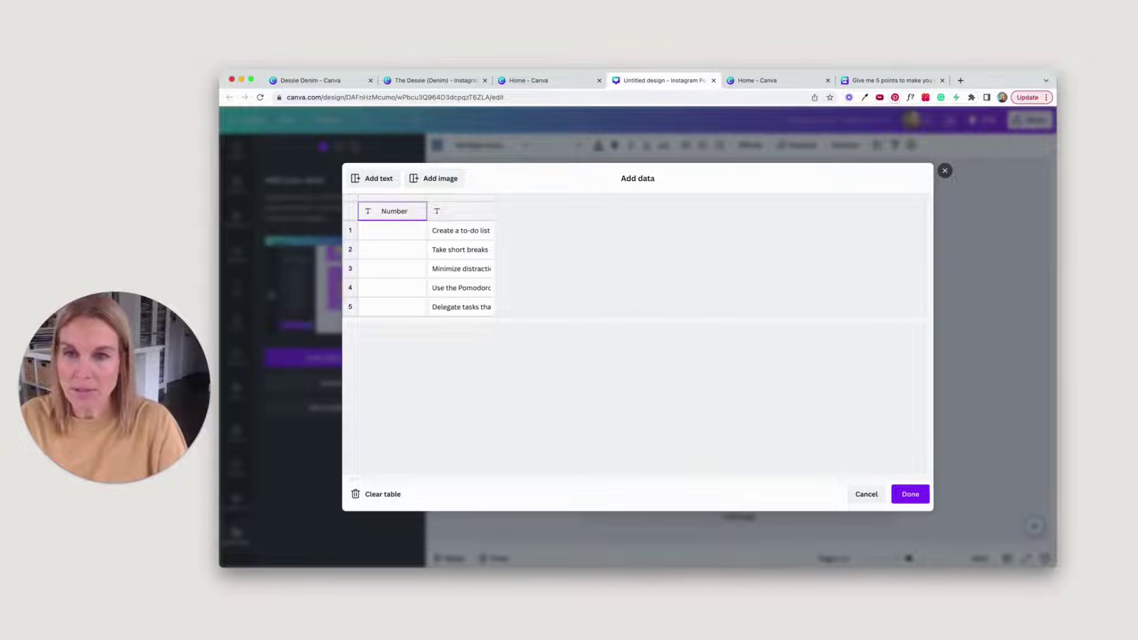
click(448, 212)
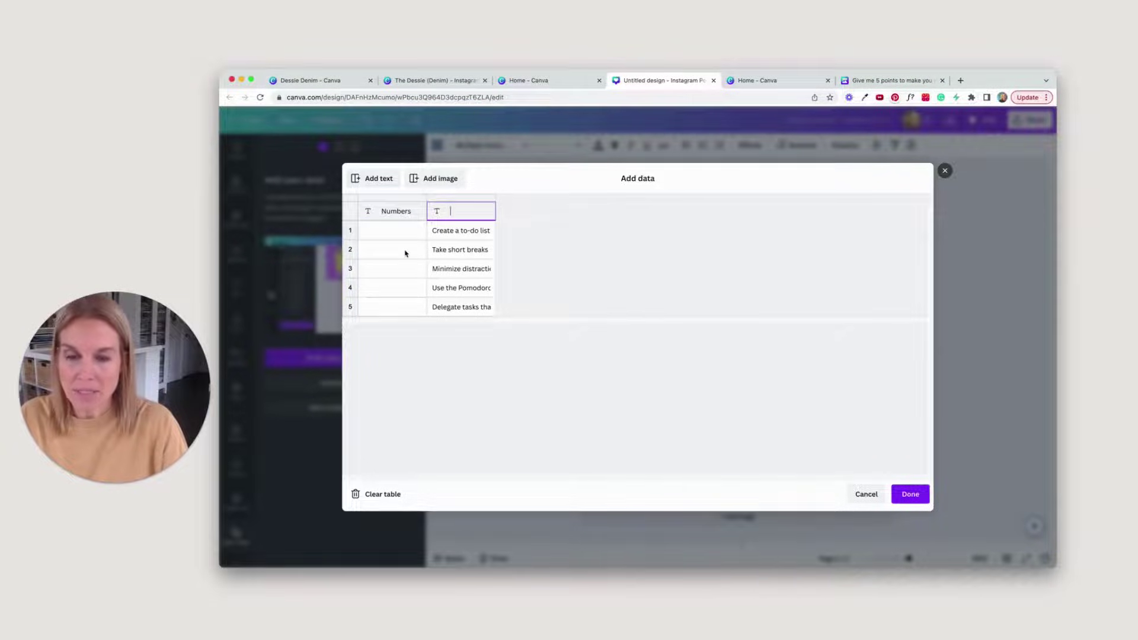
text(Text)
click(379, 231)
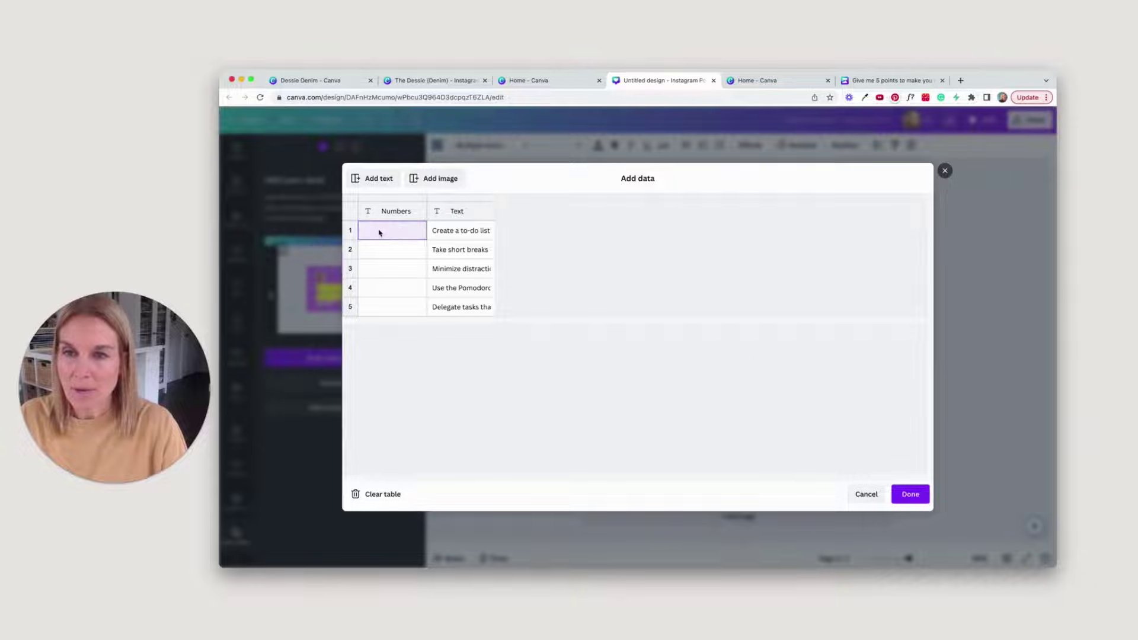
text(ONE)
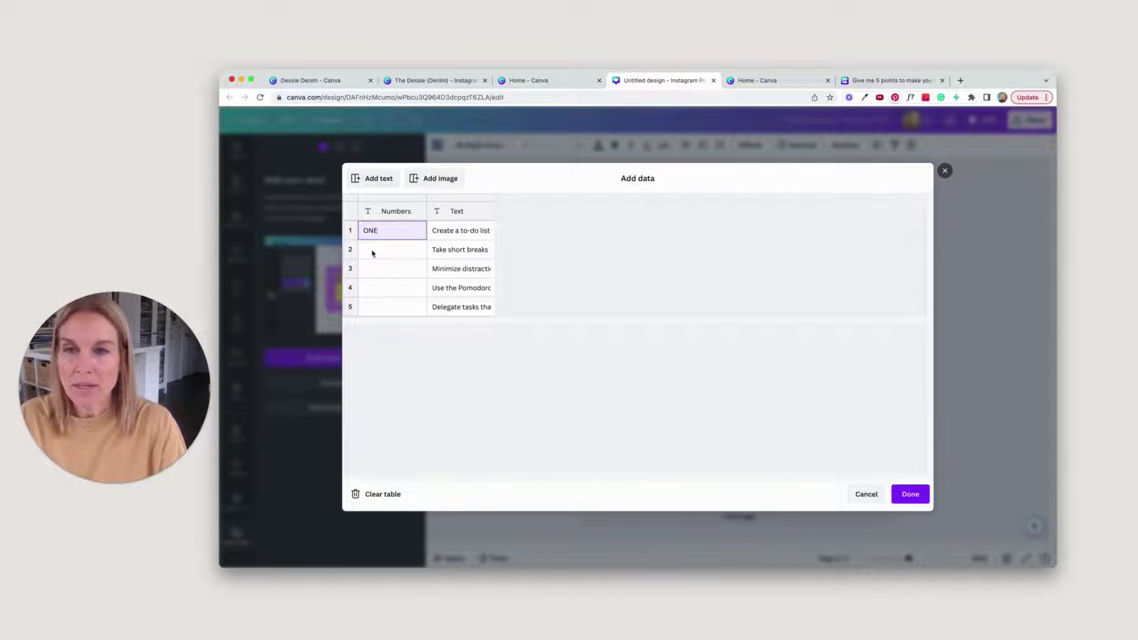
click(373, 250)
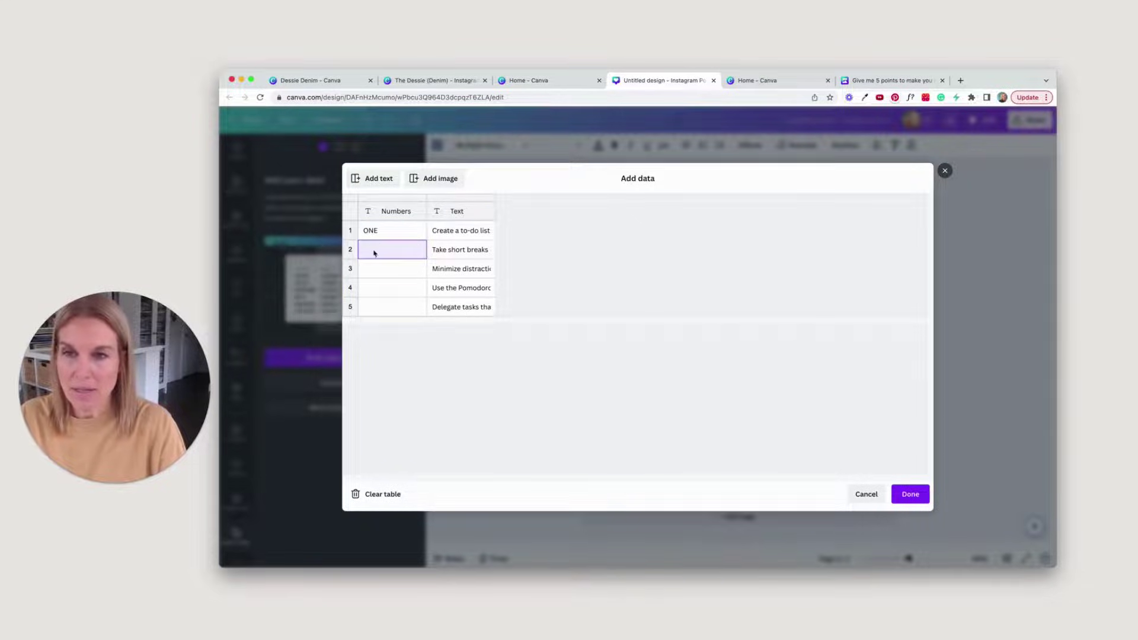
text(TWO)
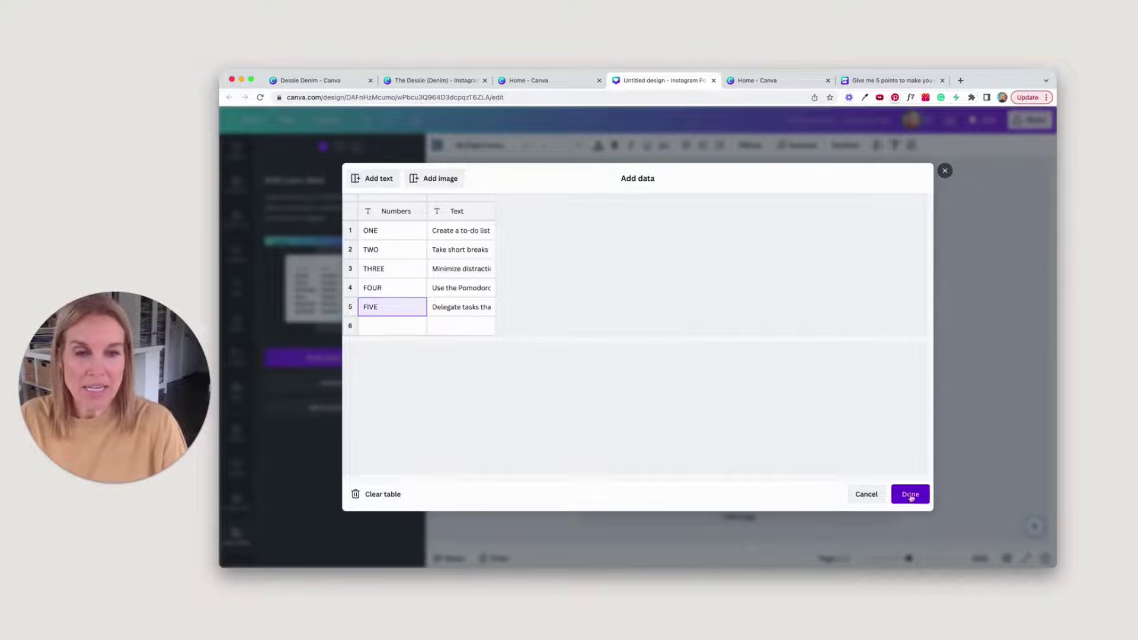
Step: Confirm the data table and connect the large ONE heading to the Numbers field
click(910, 494)
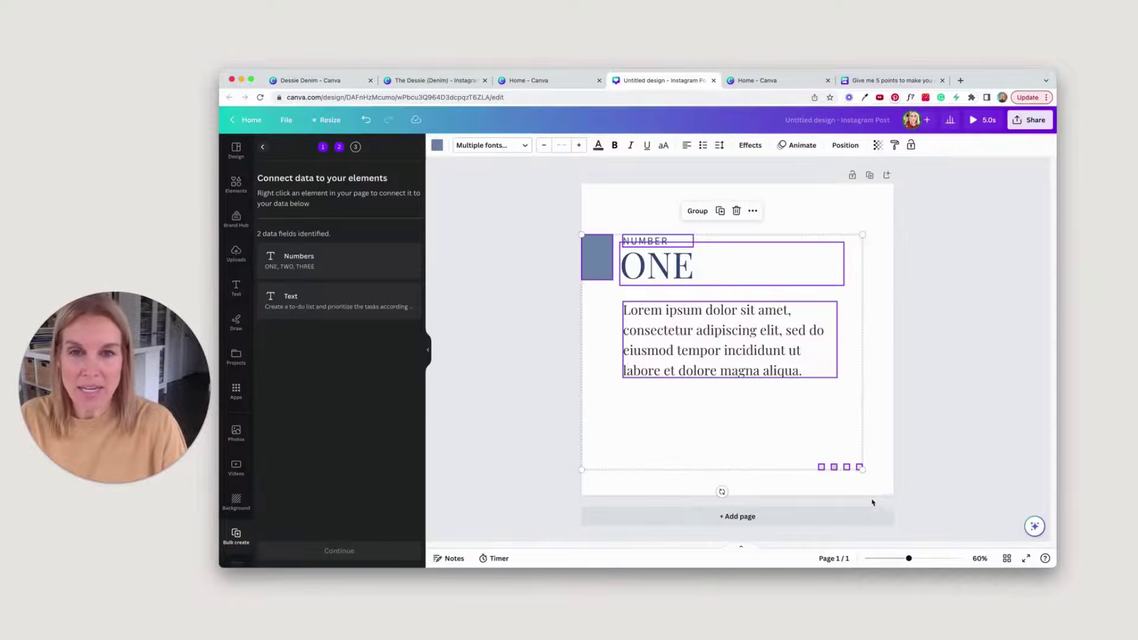
click(536, 409)
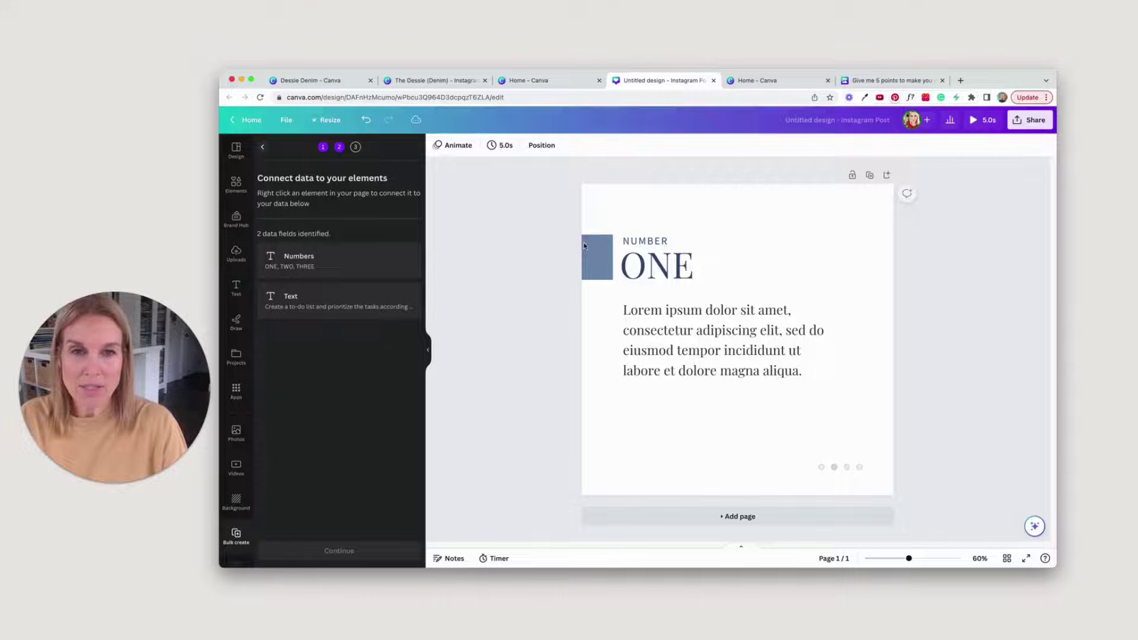
click(677, 271)
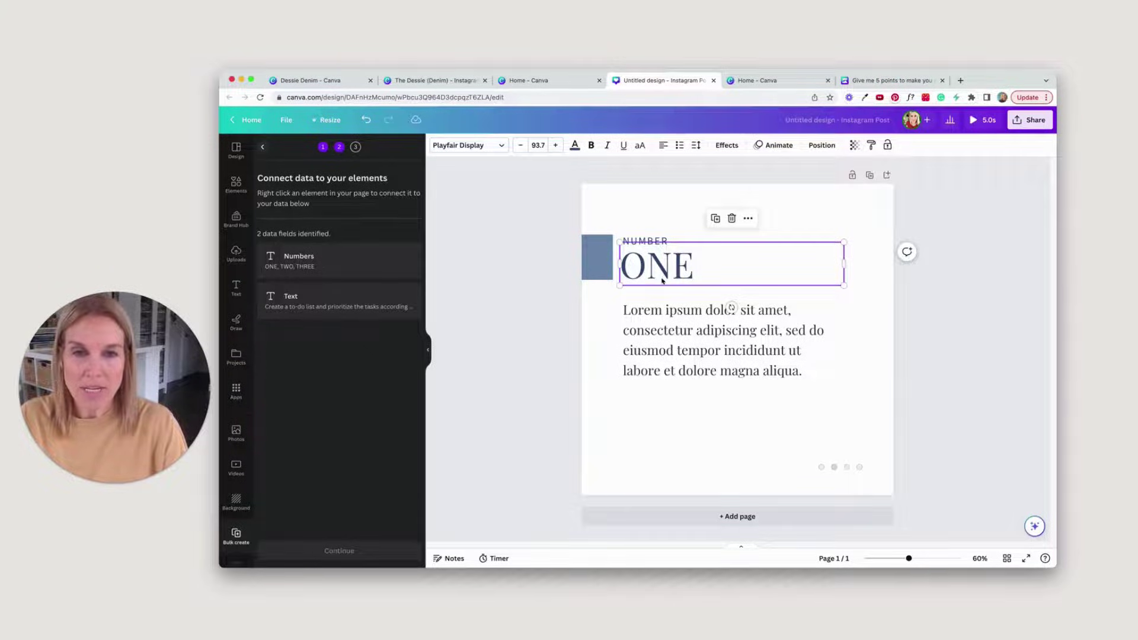
click(748, 219)
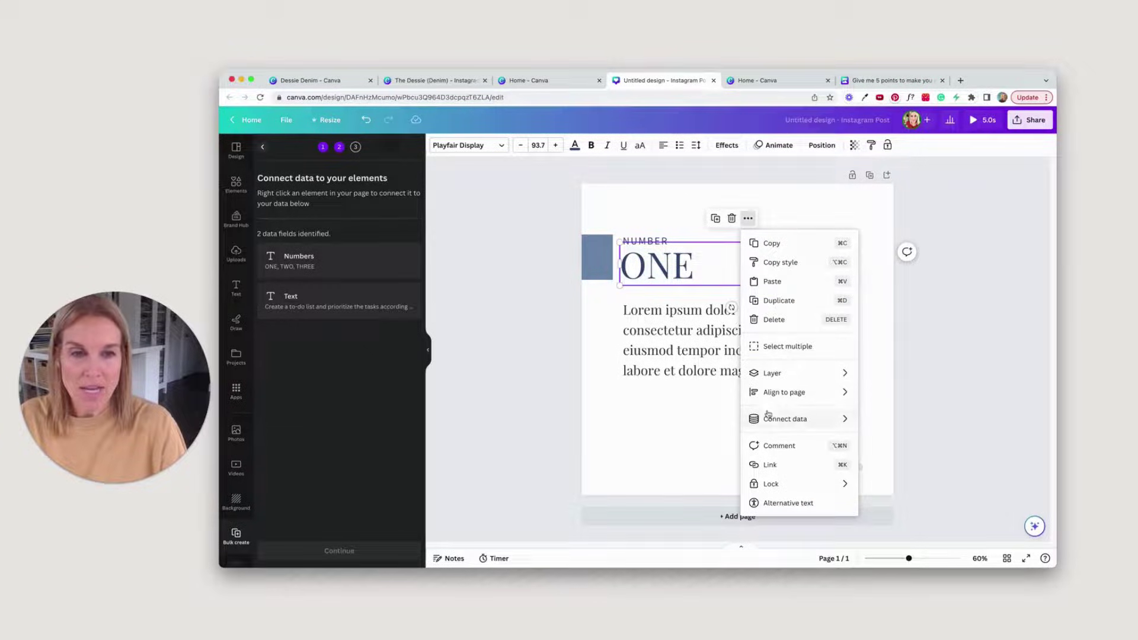
mouse_move(768, 421)
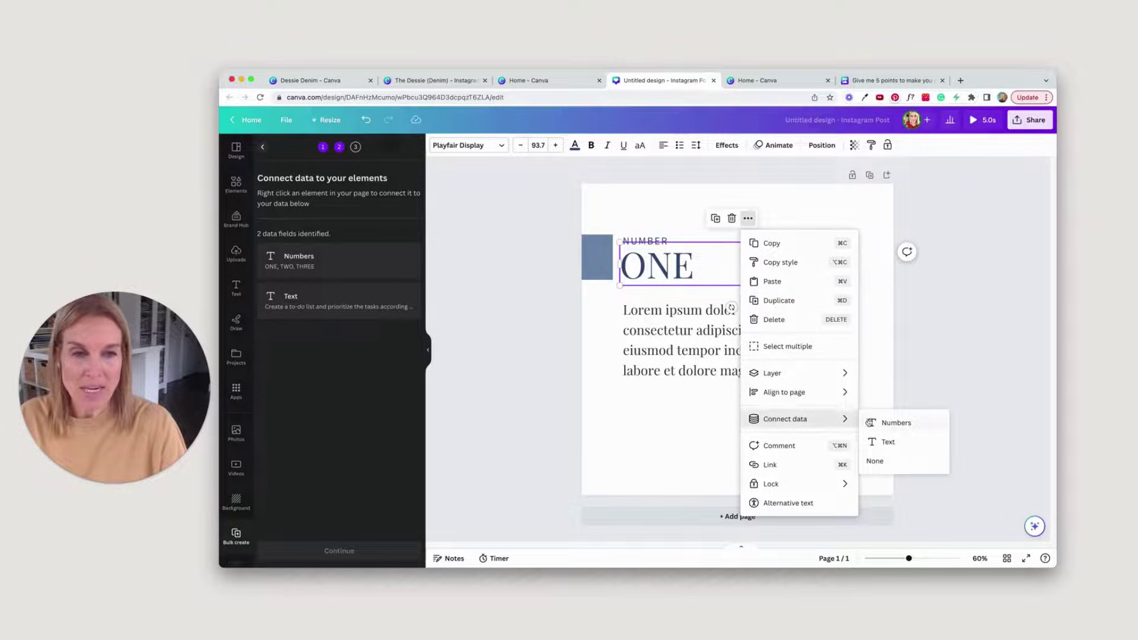
click(886, 424)
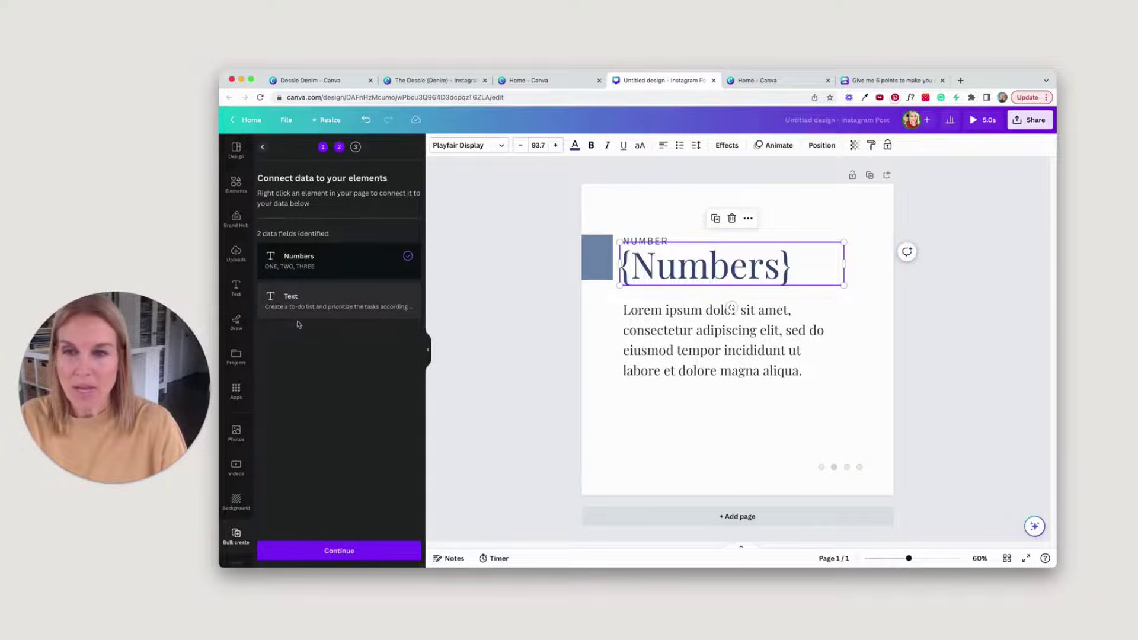
Step: Connect the Lorem ipsum paragraph to the Text field
click(707, 336)
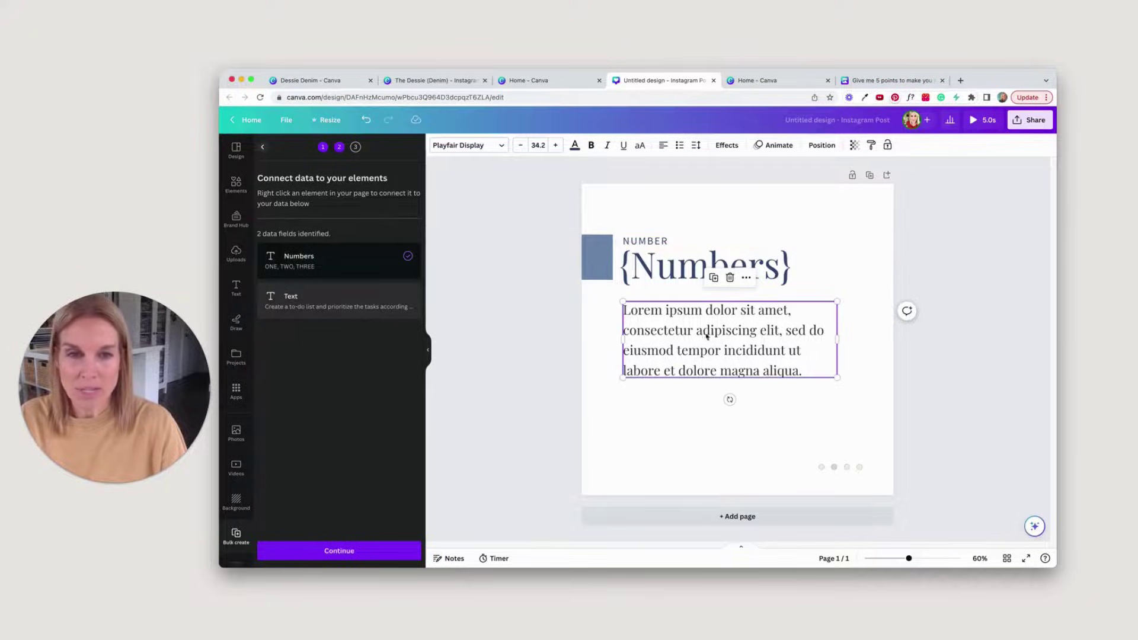
click(748, 278)
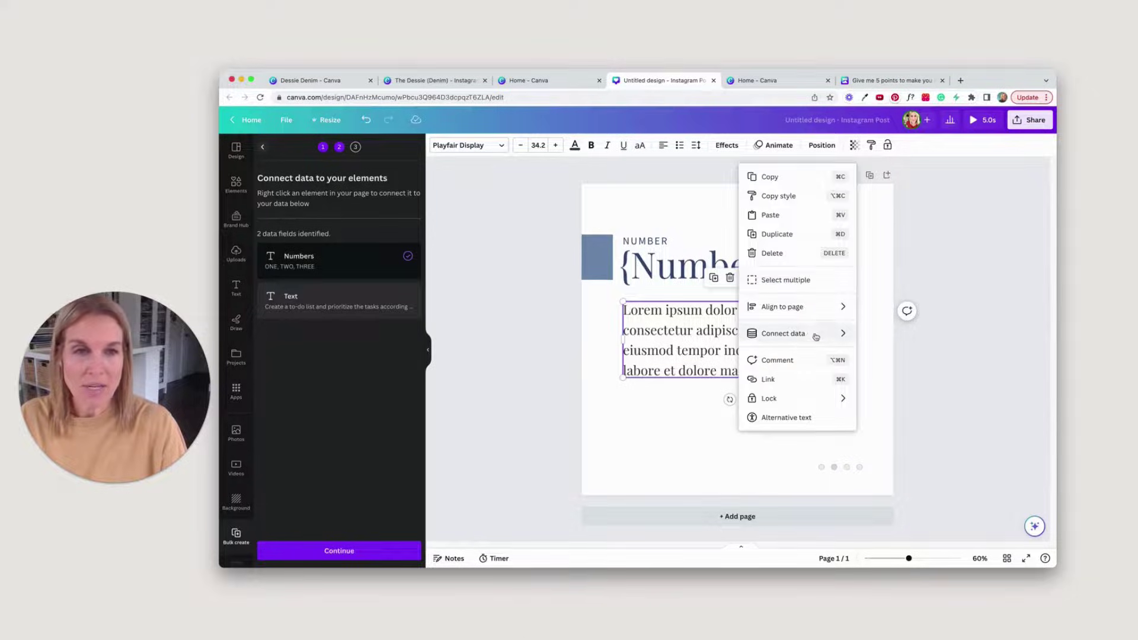
mouse_move(846, 333)
click(886, 357)
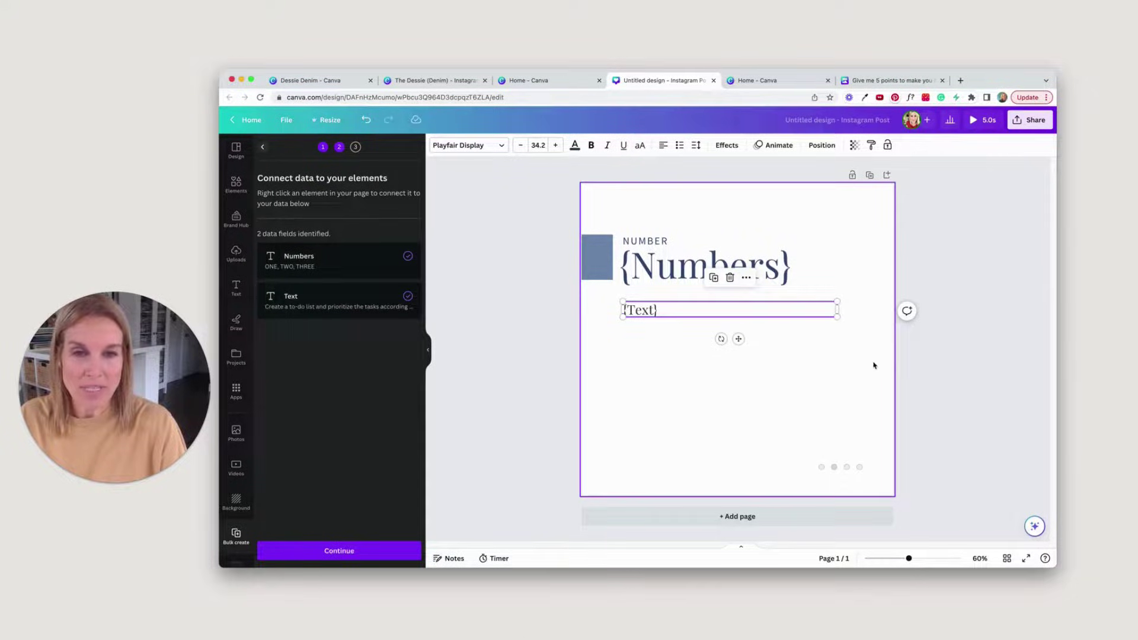
Step: Generate the five data-filled pages as Bulk 1 and view them in Grid view
click(333, 551)
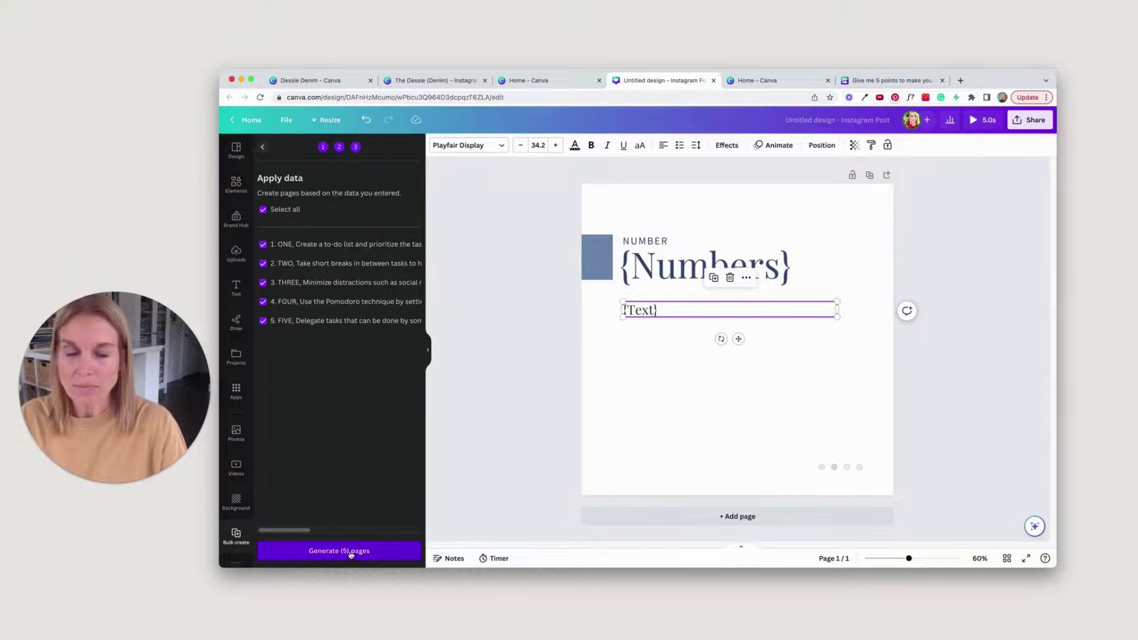
click(352, 556)
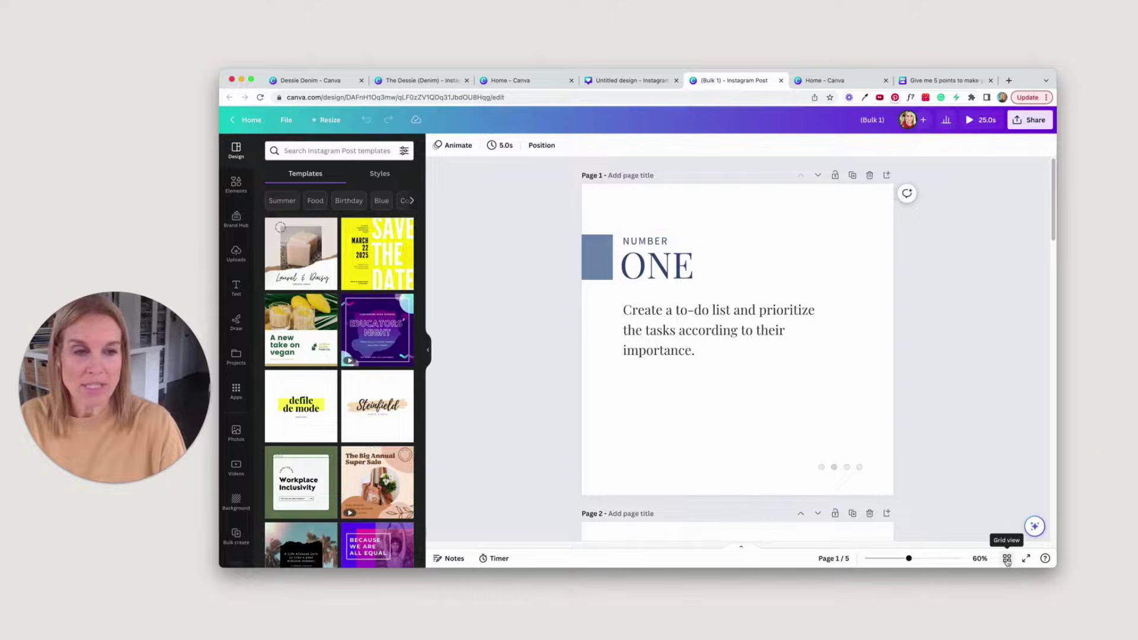
click(1007, 559)
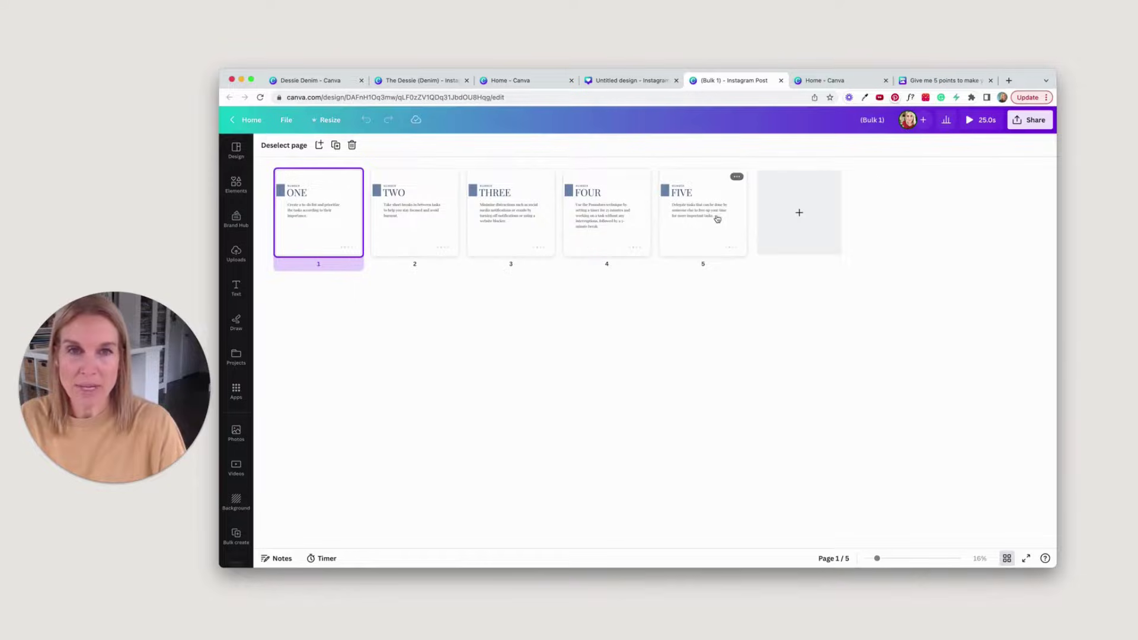
Step: Add a page to Bulk 1 and place the TOP THREE STRATEGIES TO FIND CLARITY & CALM title on page 1
key(Escape)
click(887, 176)
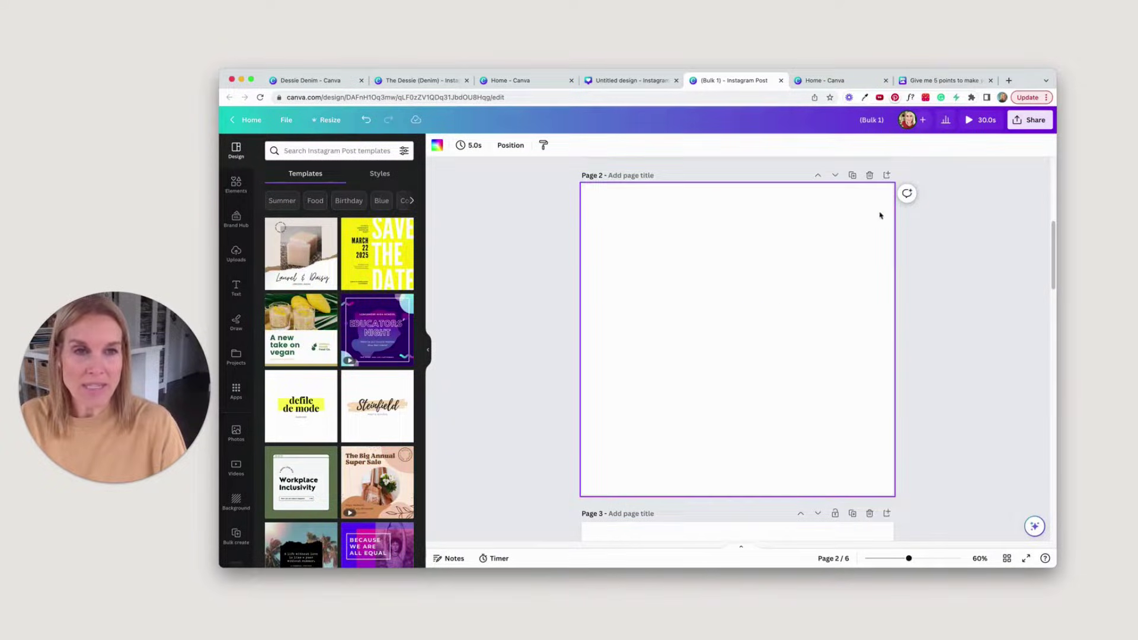
key(super+2)
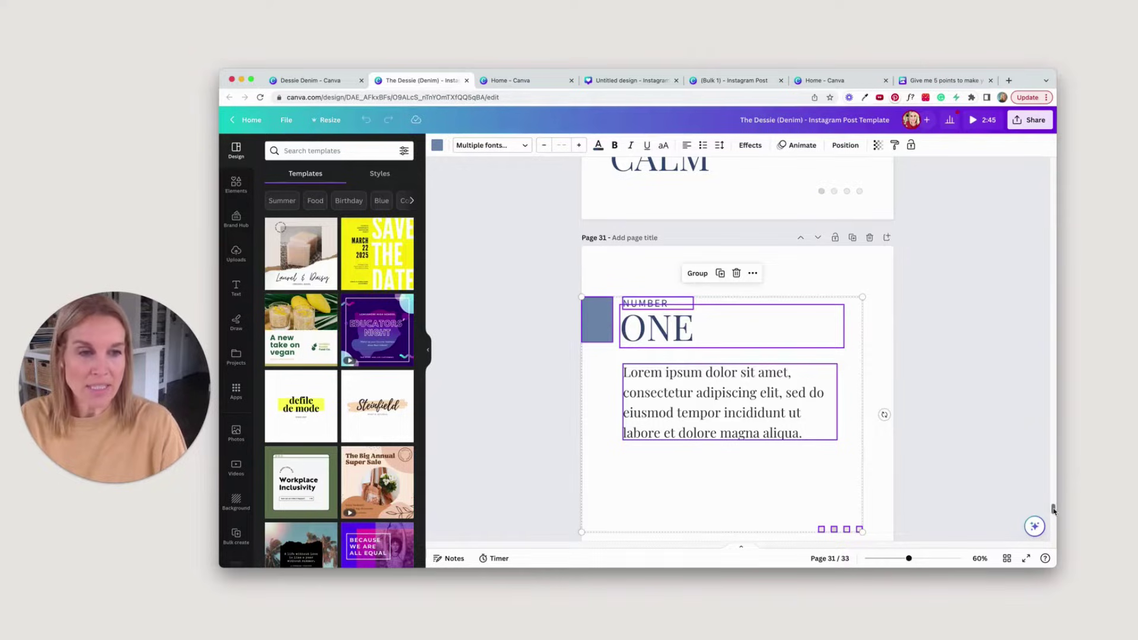
drag(1053, 508, 1052, 499)
drag(567, 176, 912, 493)
click(629, 81)
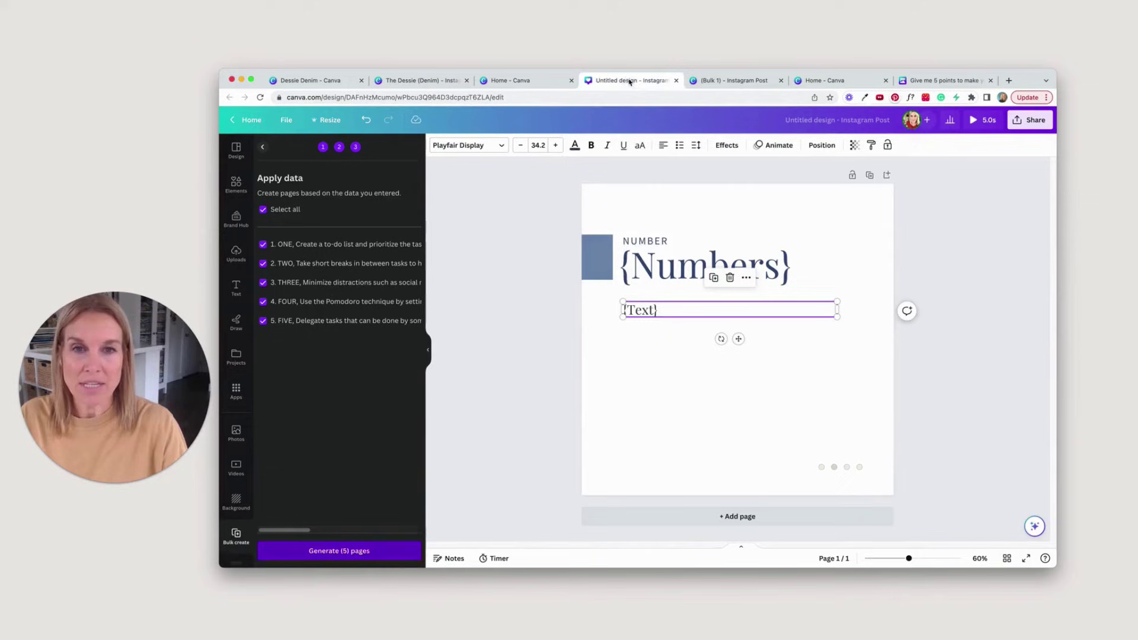
click(715, 80)
click(656, 369)
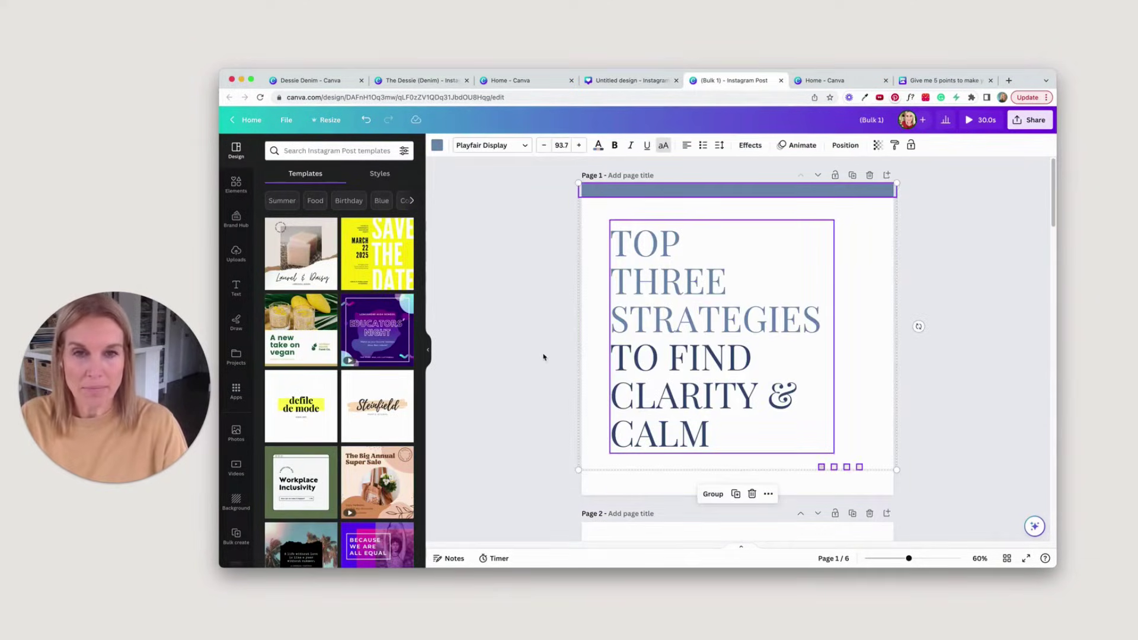
click(541, 355)
click(652, 317)
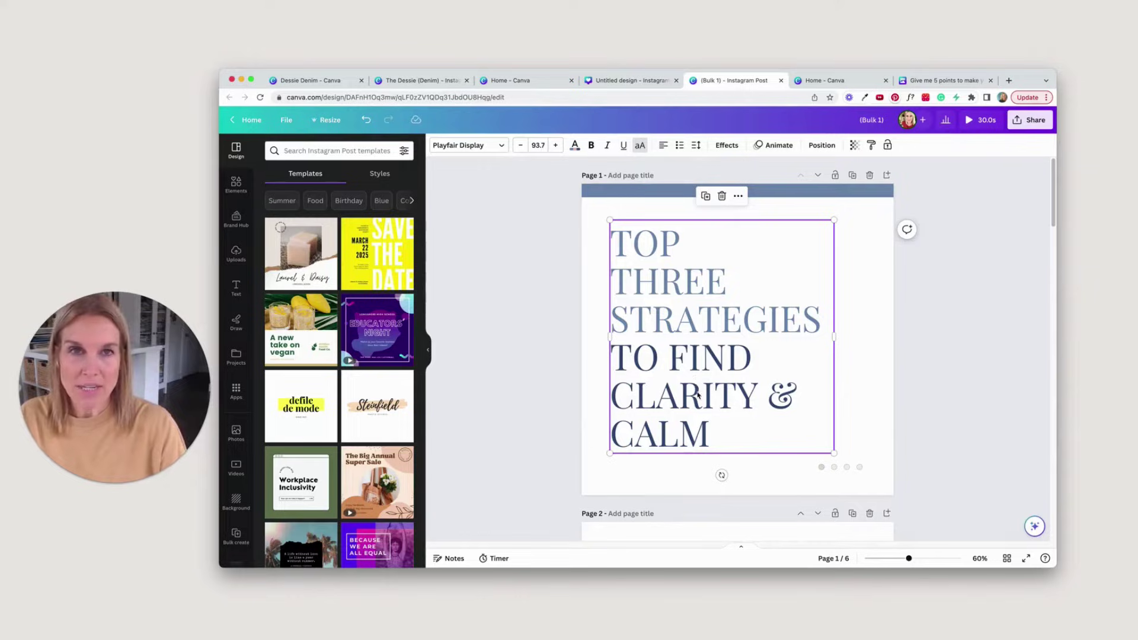